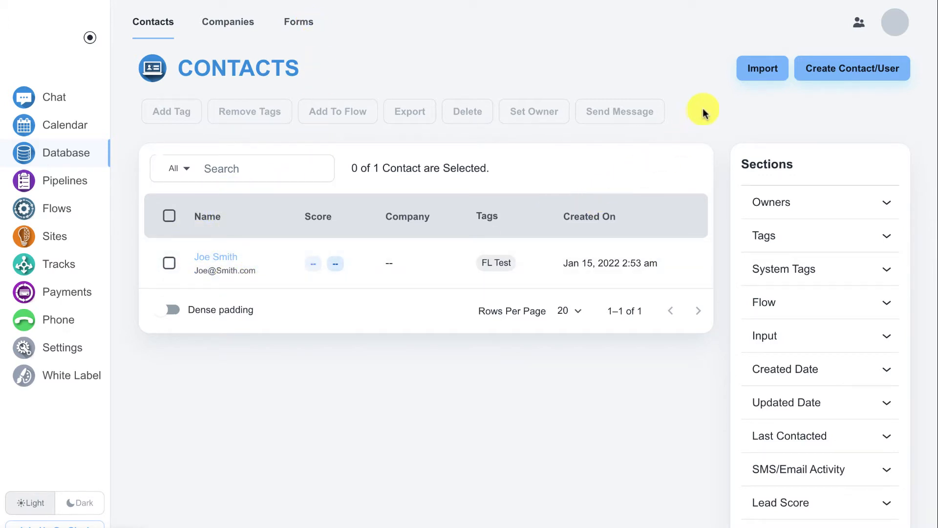
# Step: Look over the contact import page and the new contact form, then cancel without creating anything
pyautogui.click(755, 74)
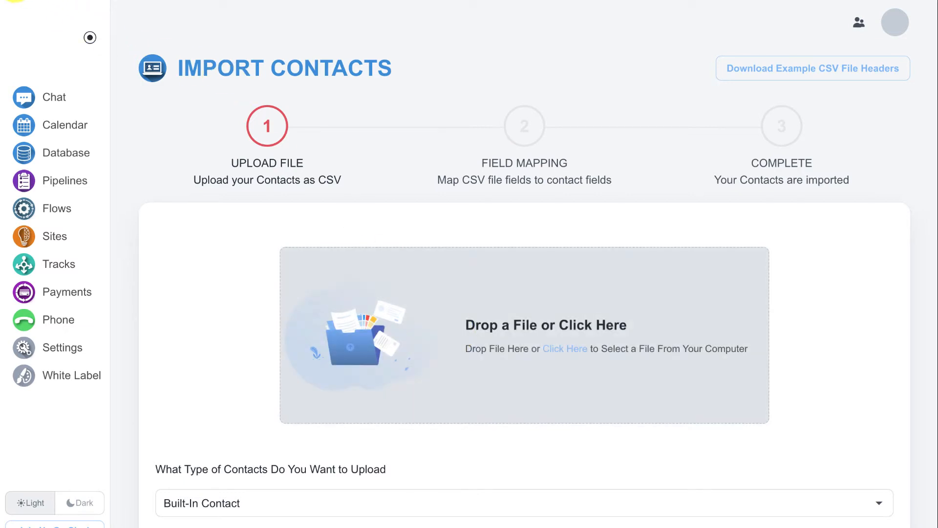
pyautogui.click(449, 114)
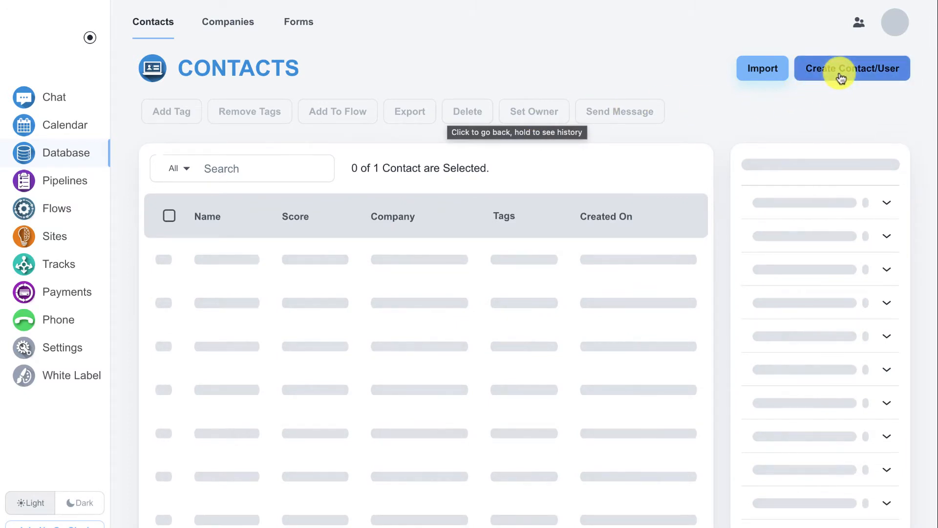
pyautogui.click(841, 78)
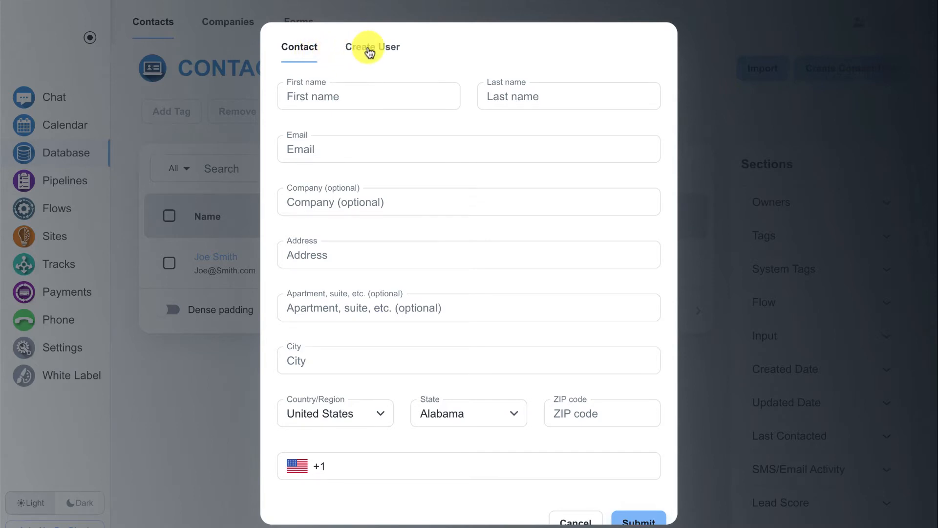
pyautogui.click(370, 50)
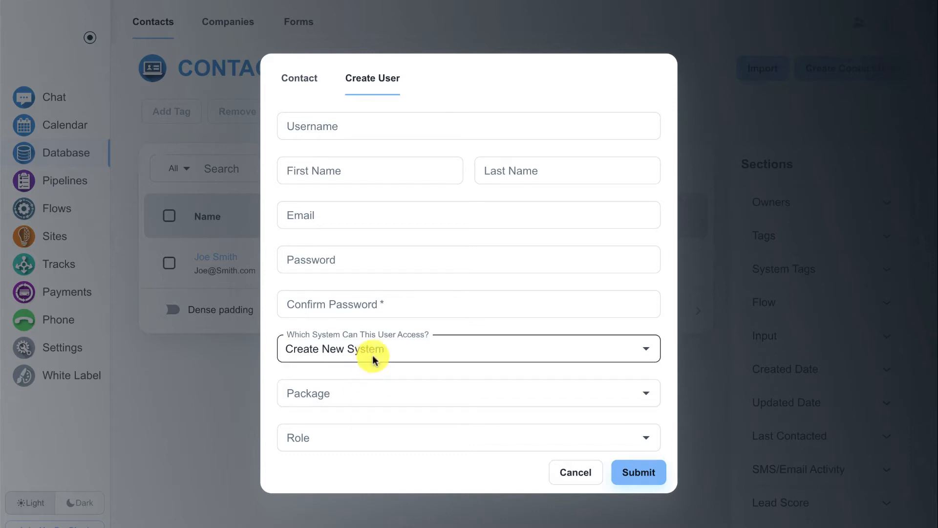
pyautogui.click(572, 473)
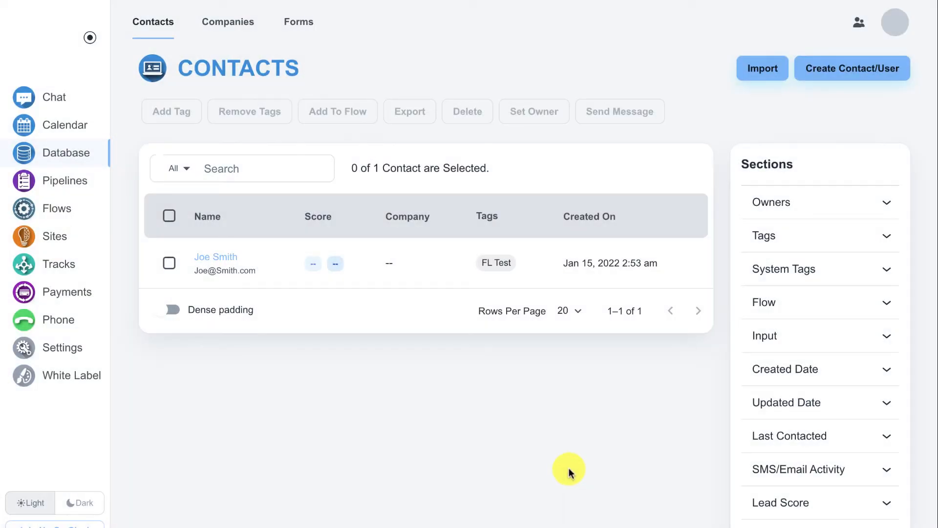
# Step: Check the Owners and Tags filters, select all contacts, and open the only contact's record
pyautogui.scroll(-1, 702, 315)
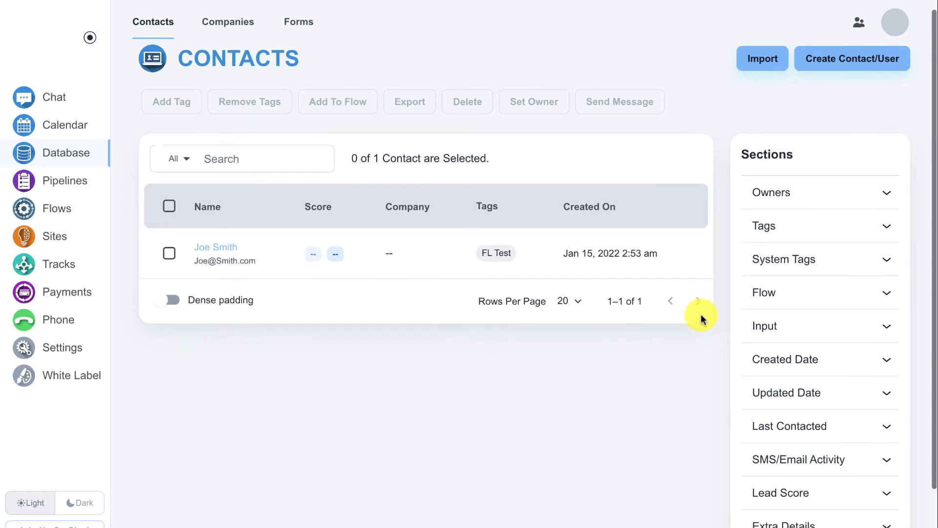
pyautogui.click(804, 196)
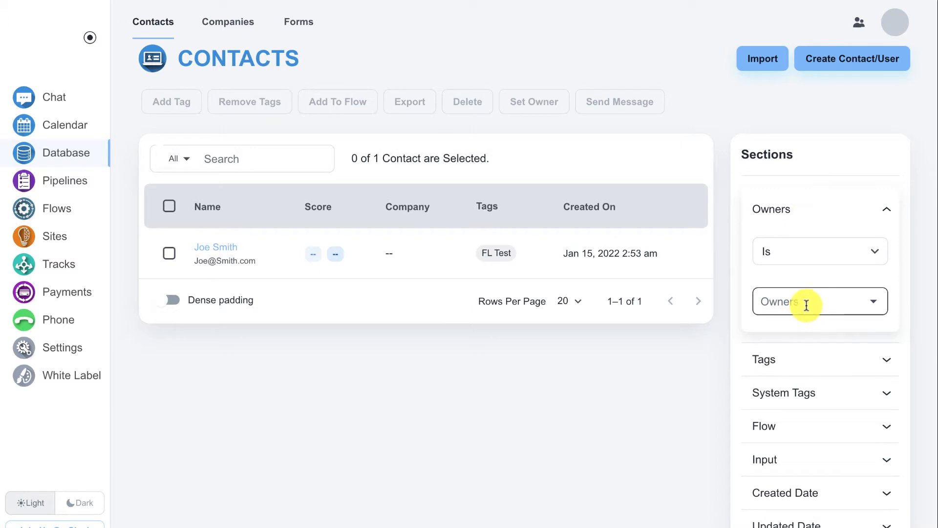
pyautogui.click(815, 362)
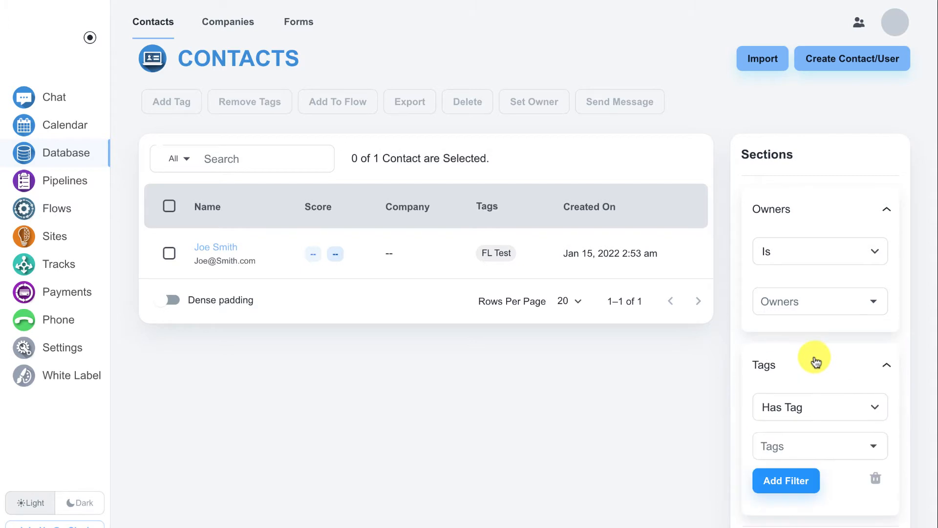
pyautogui.click(816, 360)
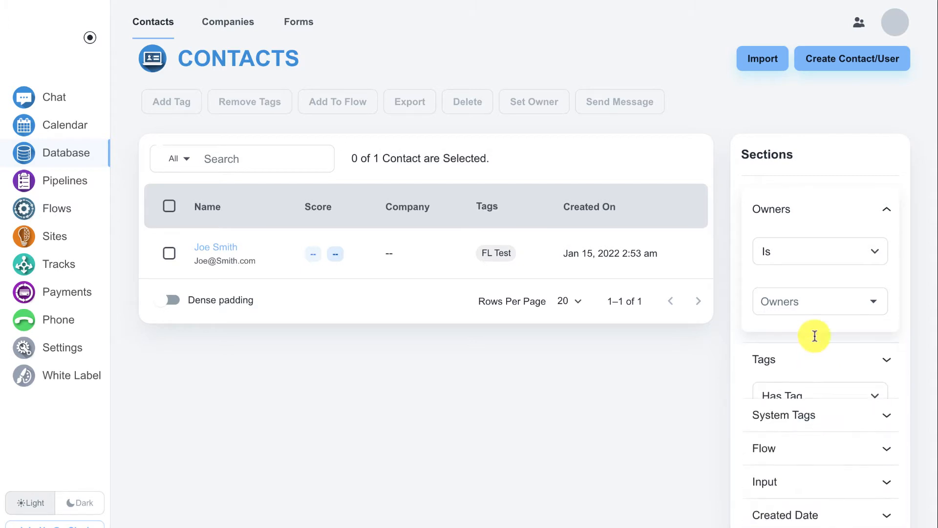
pyautogui.click(807, 203)
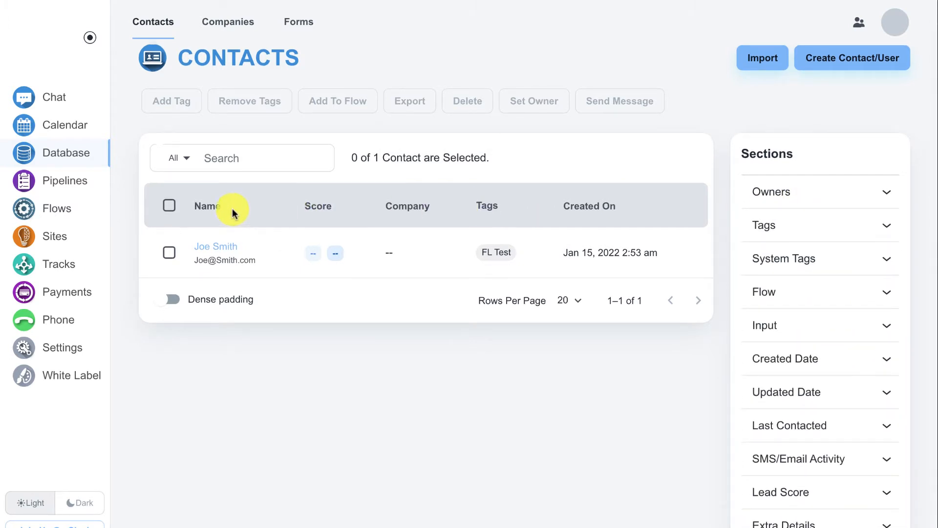
pyautogui.click(170, 207)
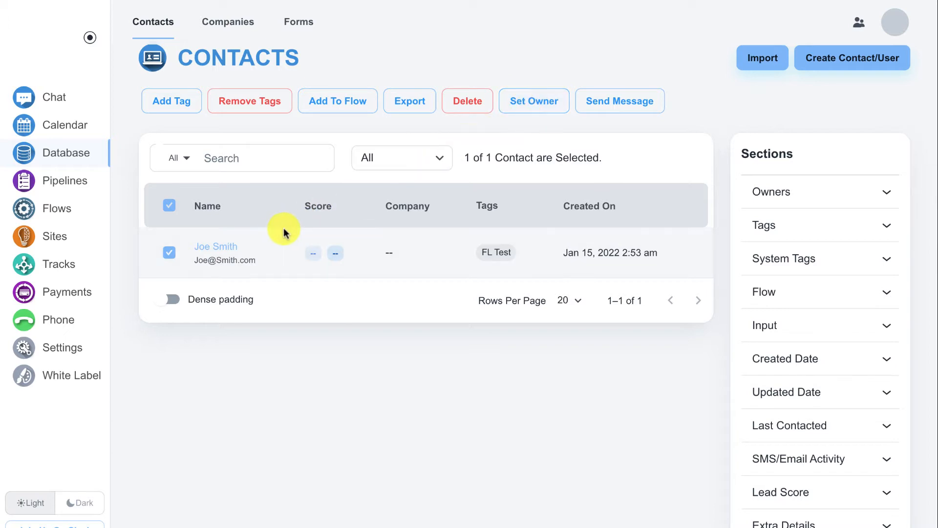
pyautogui.click(215, 246)
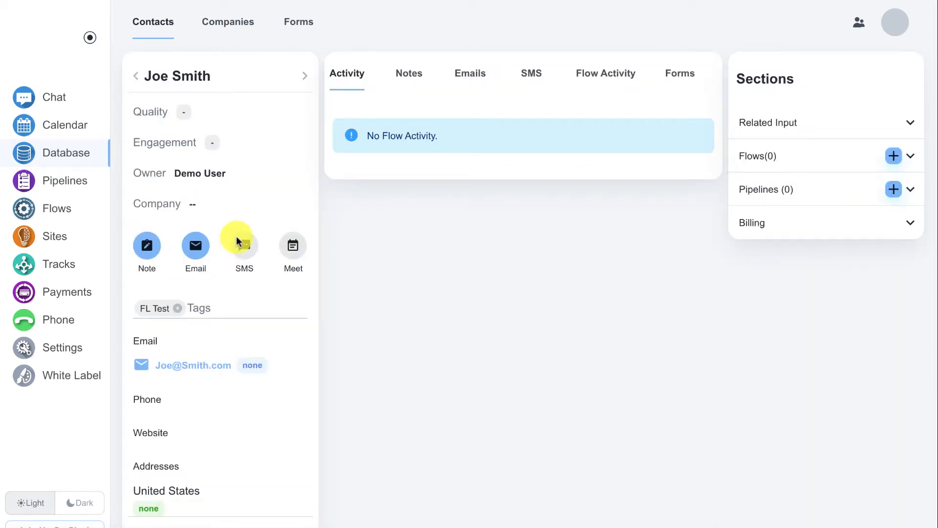
# Step: Set the contact's Quality grade to A and save it
pyautogui.moveTo(188, 116)
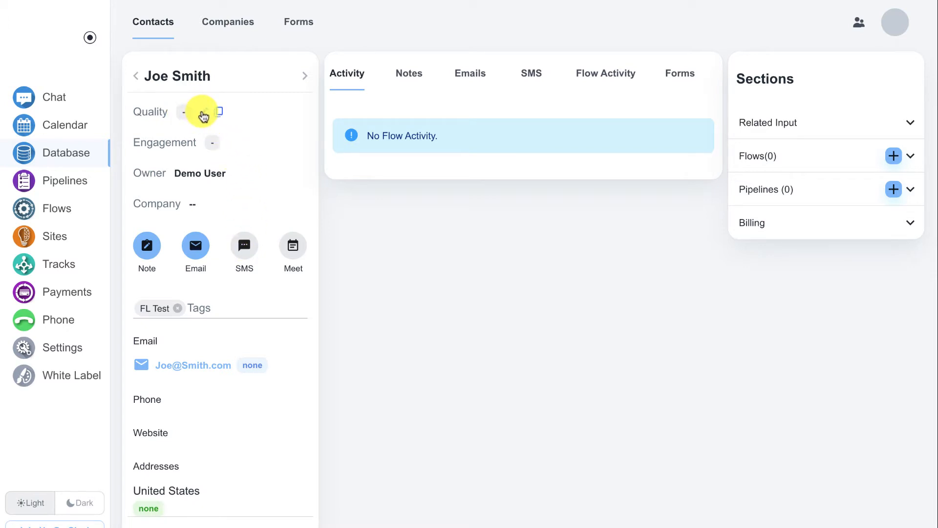
pyautogui.click(204, 116)
pyautogui.click(235, 118)
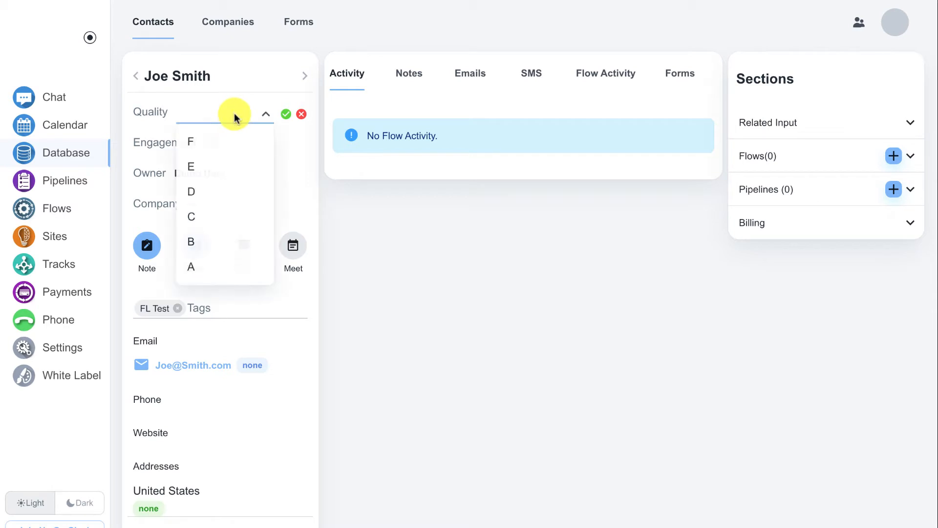
pyautogui.click(201, 265)
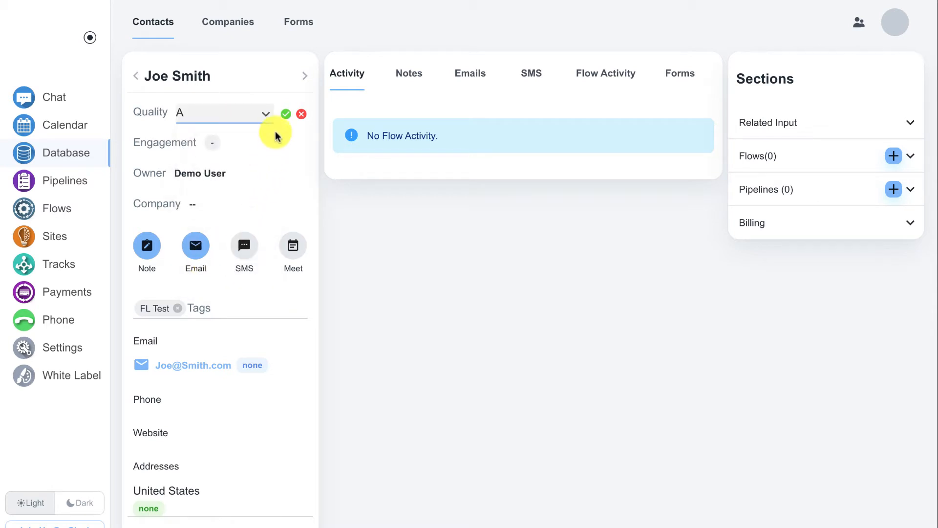
pyautogui.click(286, 114)
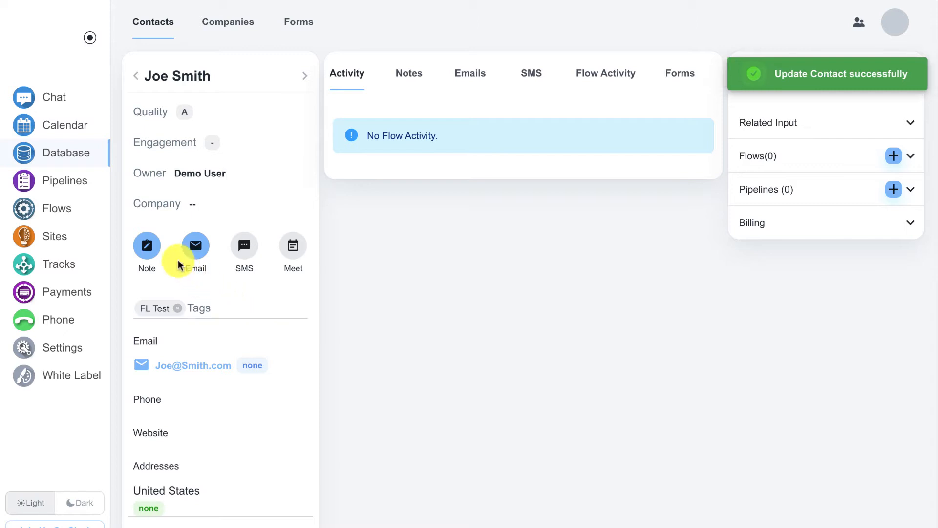
# Step: Open the Add Note panel and the email compose window, closing both unused
pyautogui.click(153, 253)
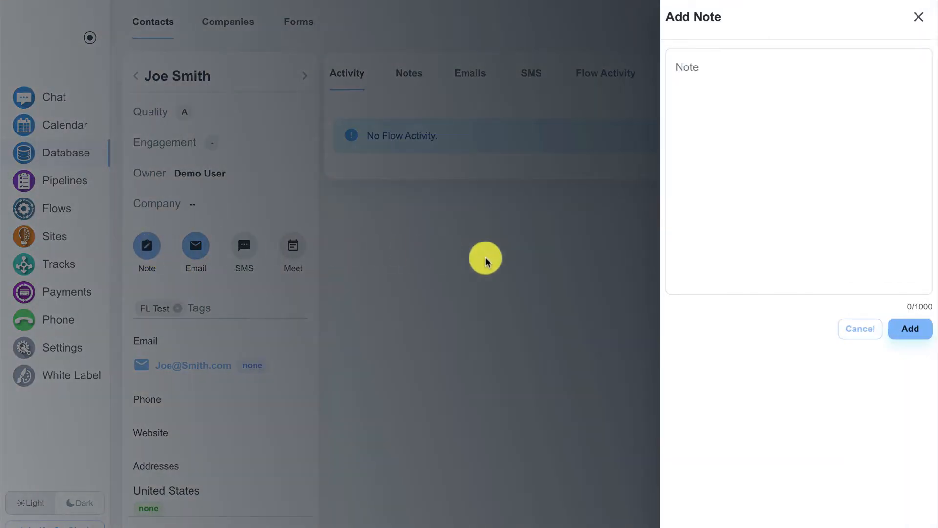
pyautogui.click(851, 333)
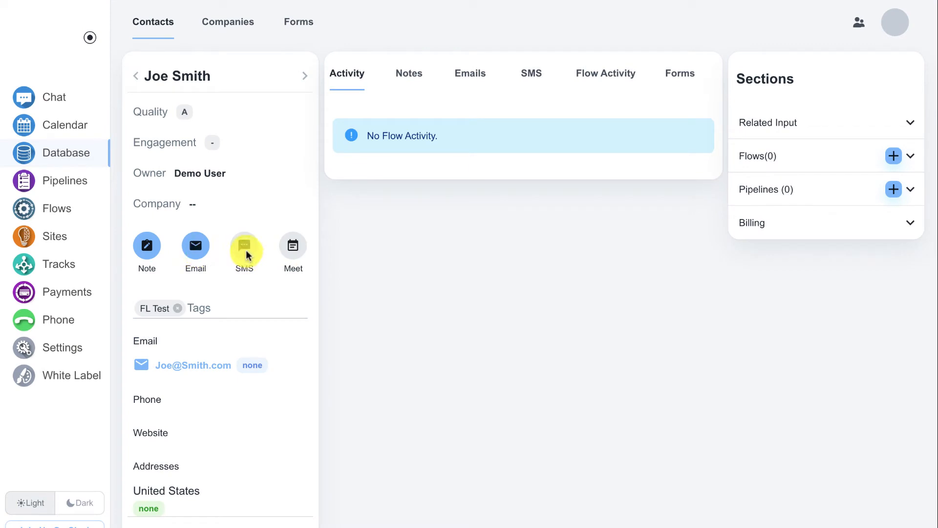
pyautogui.click(201, 249)
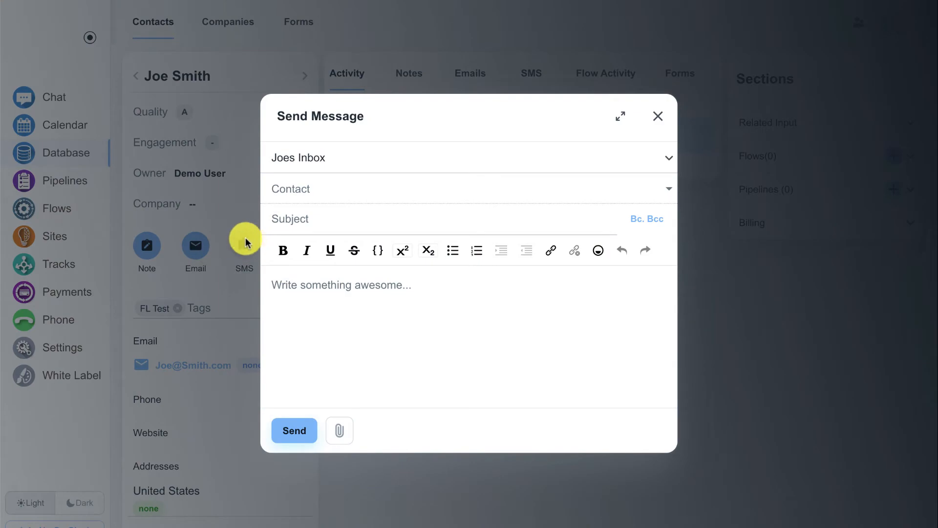
pyautogui.click(658, 127)
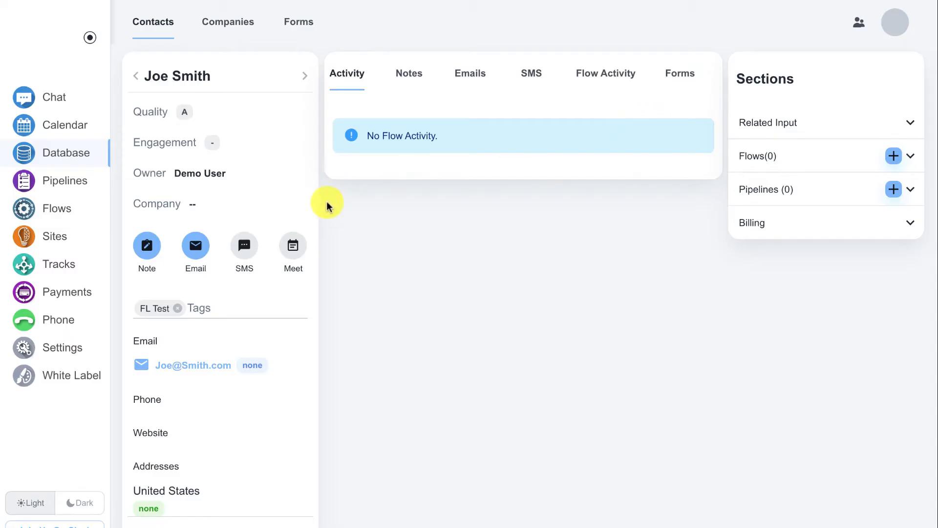
pyautogui.scroll(-1, 305, 203)
pyautogui.scroll(-2, 305, 203)
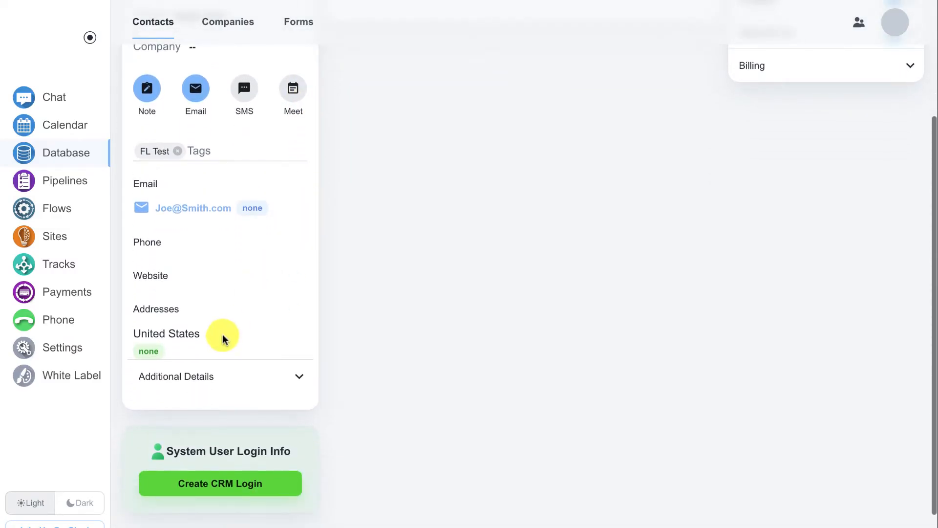
pyautogui.click(199, 373)
pyautogui.scroll(-2, 209, 367)
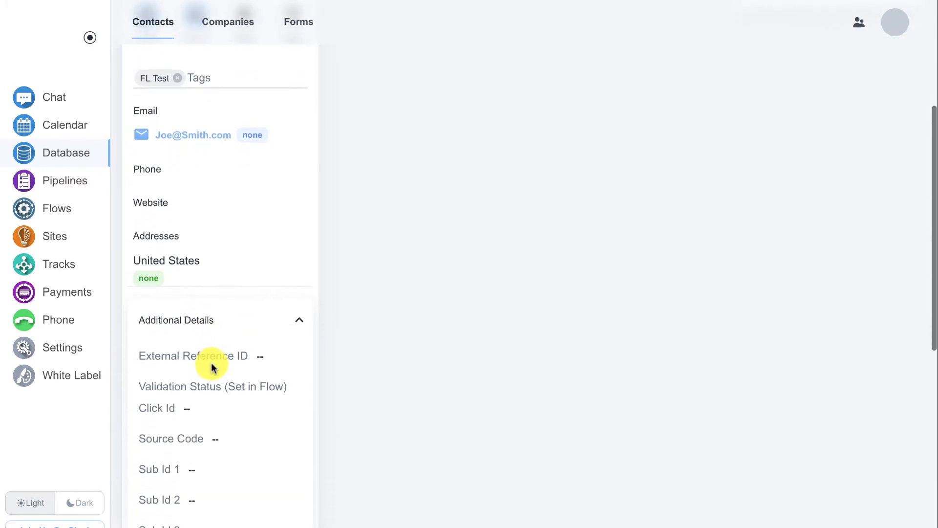
pyautogui.scroll(-1, 212, 367)
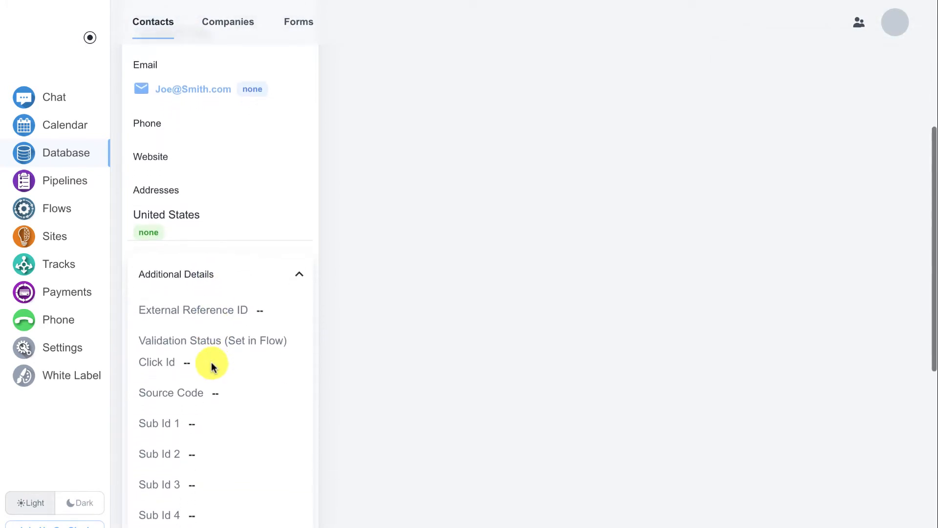
pyautogui.scroll(-1, 212, 366)
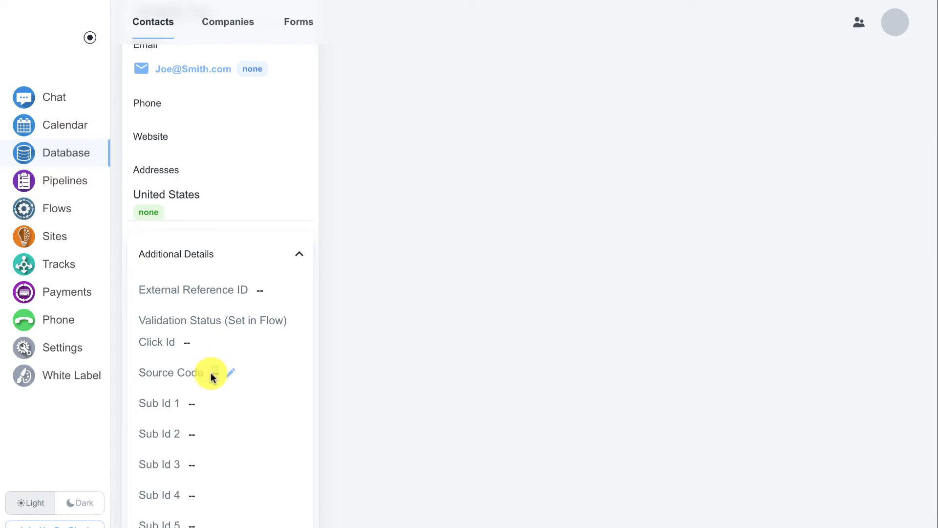
pyautogui.doubleClick(210, 373)
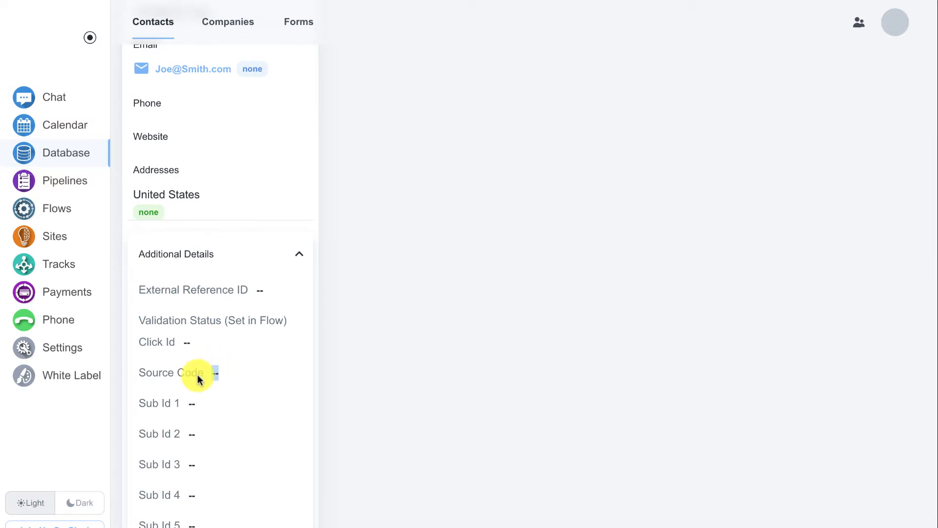
pyautogui.doubleClick(191, 403)
pyautogui.scroll(-2, 195, 402)
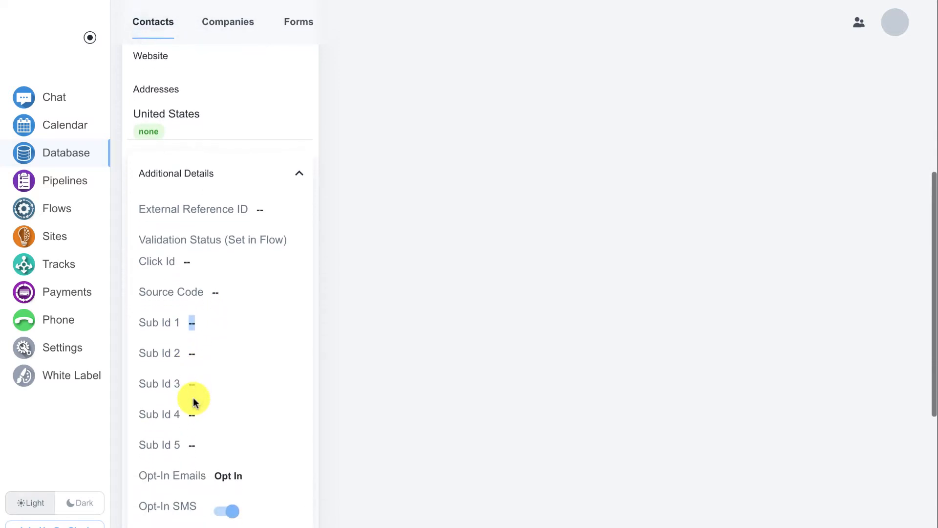
pyautogui.scroll(-1, 193, 399)
pyautogui.click(157, 424)
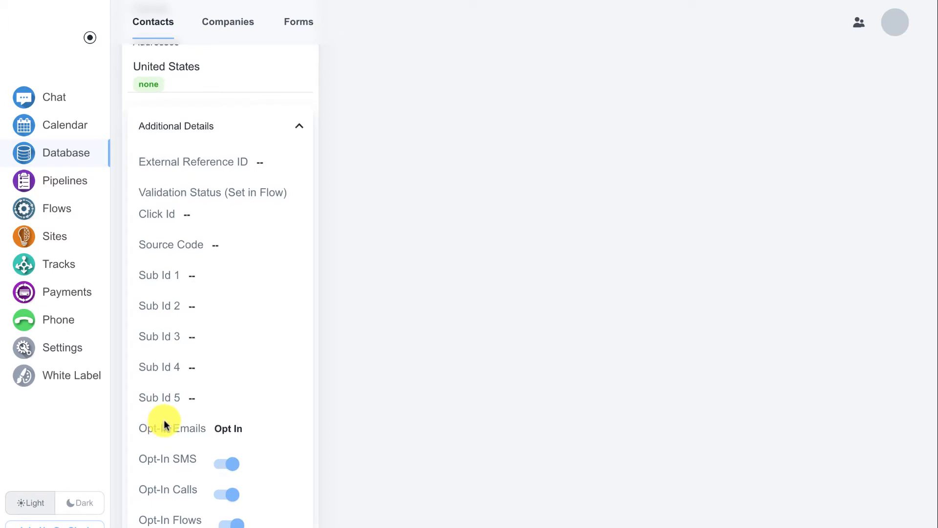
pyautogui.scroll(-1, 164, 421)
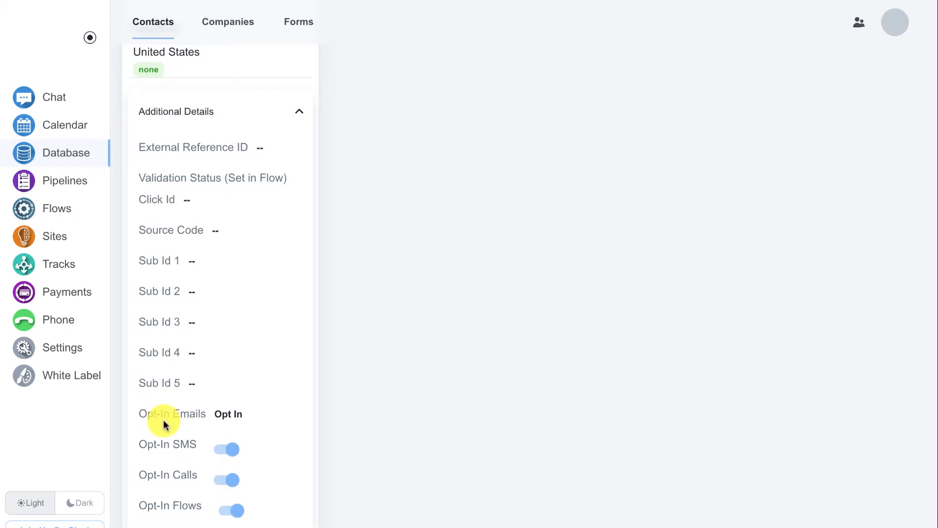
pyautogui.scroll(-1, 163, 420)
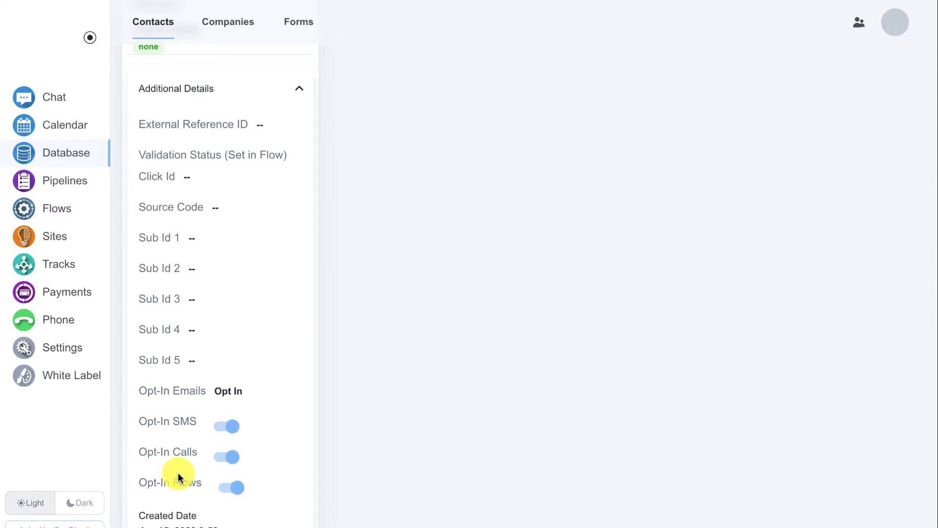
pyautogui.scroll(5, 216, 391)
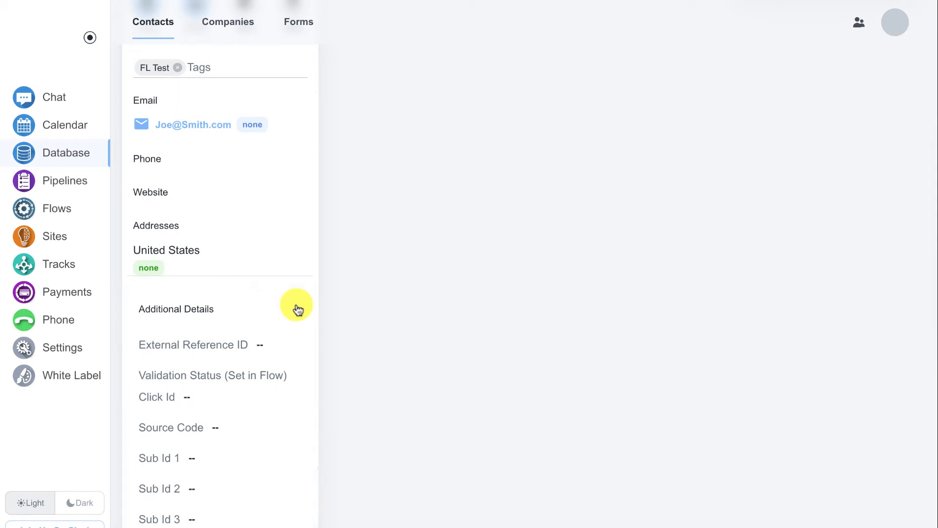
# Step: Collapse Additional Details, expand and collapse Related Input, then expand the empty Pipelines (0) section
pyautogui.click(298, 308)
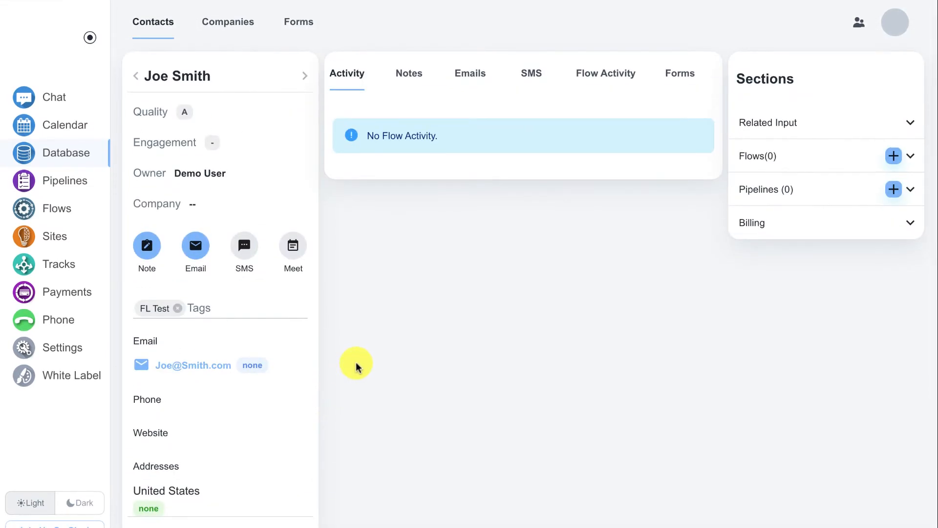
pyautogui.click(766, 124)
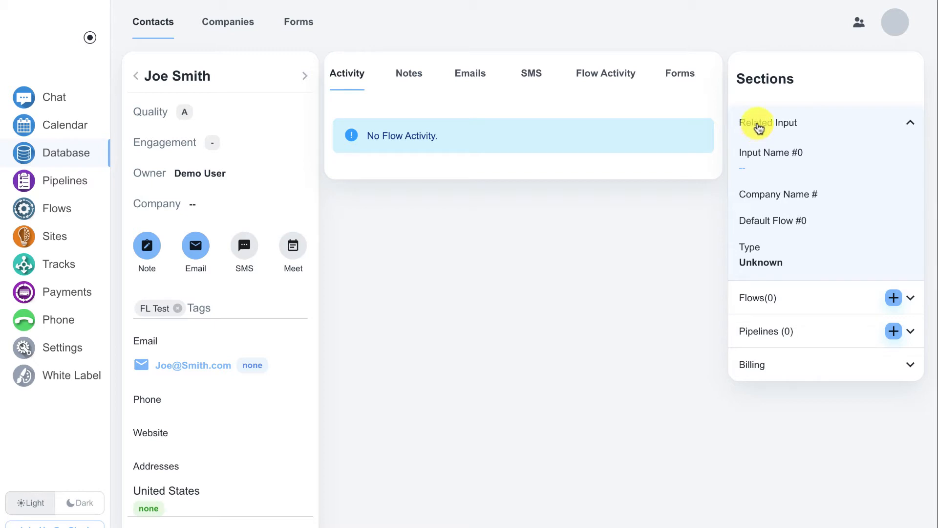
pyautogui.click(759, 127)
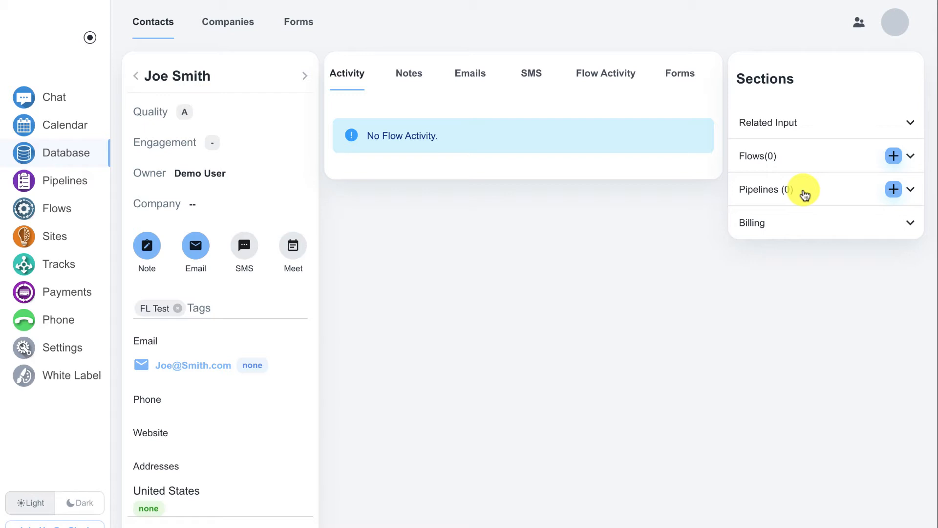
pyautogui.click(804, 195)
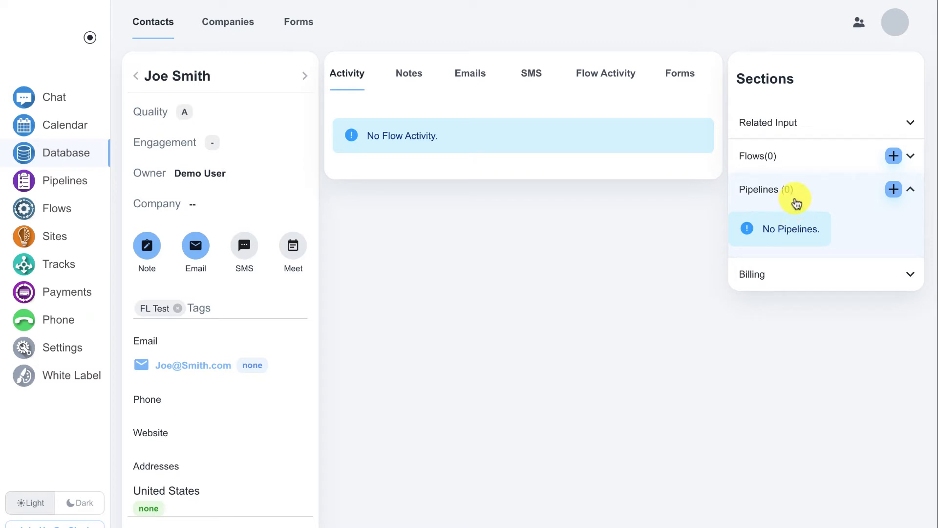
# Step: Discard a new opportunity form, then expand Billing to show zero credit cards and transactions
pyautogui.click(894, 191)
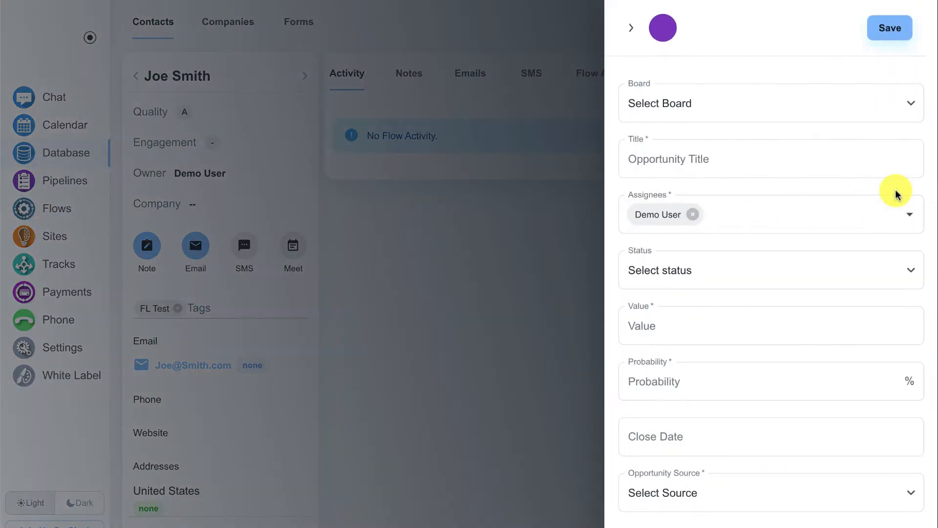
pyautogui.click(581, 231)
pyautogui.click(773, 276)
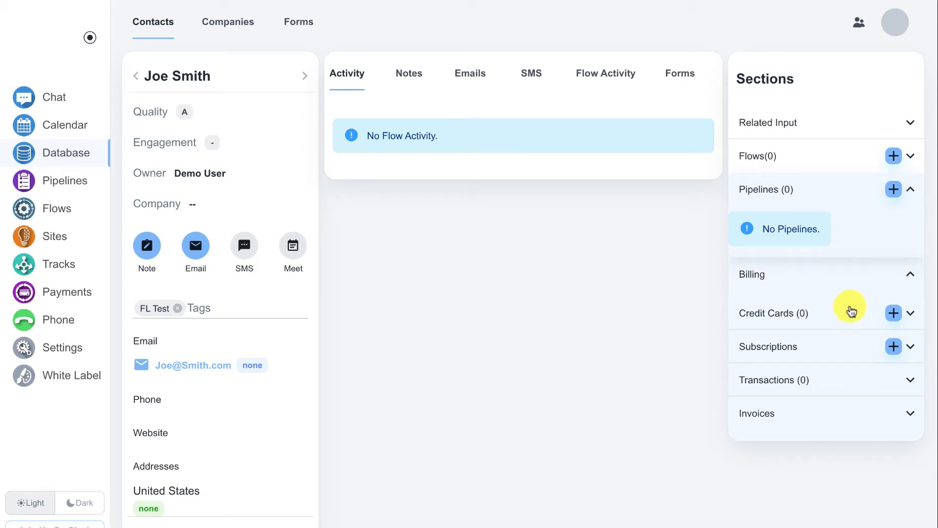
pyautogui.click(893, 314)
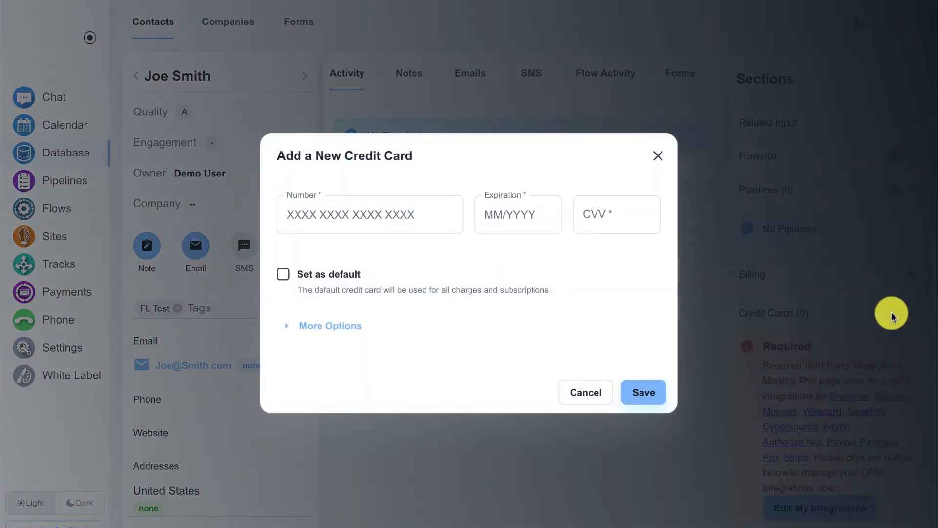
pyautogui.click(343, 326)
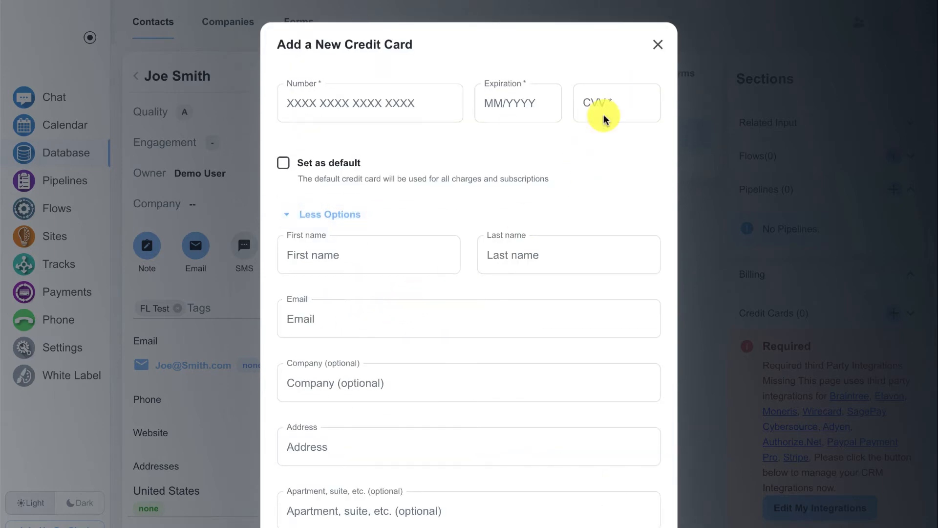
pyautogui.click(657, 45)
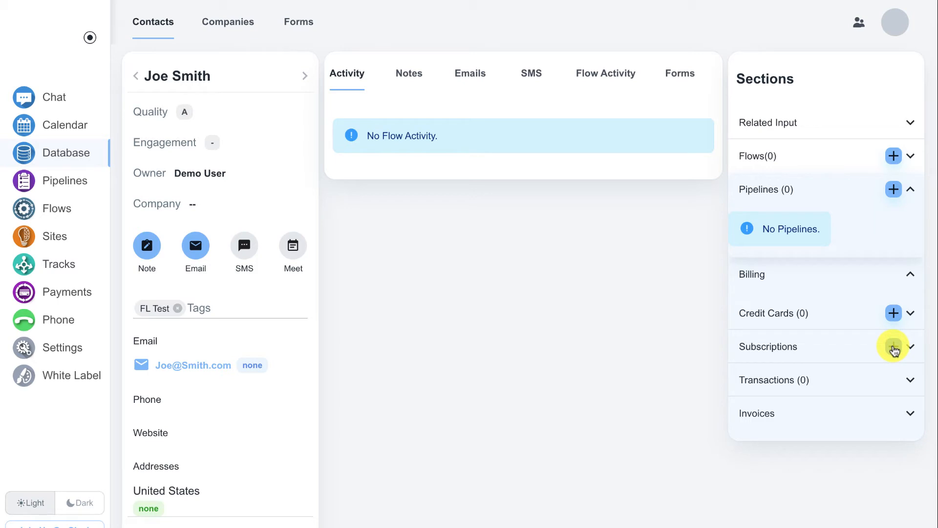
pyautogui.click(869, 378)
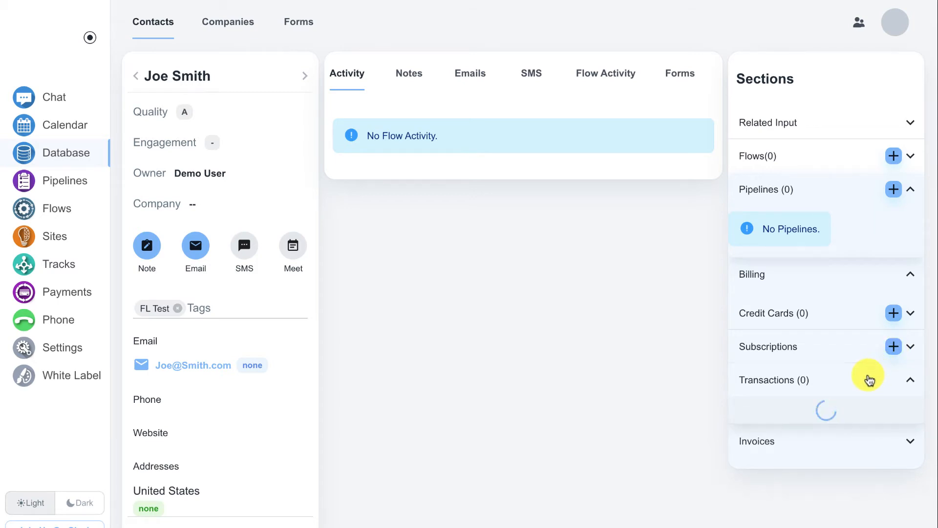
pyautogui.click(870, 380)
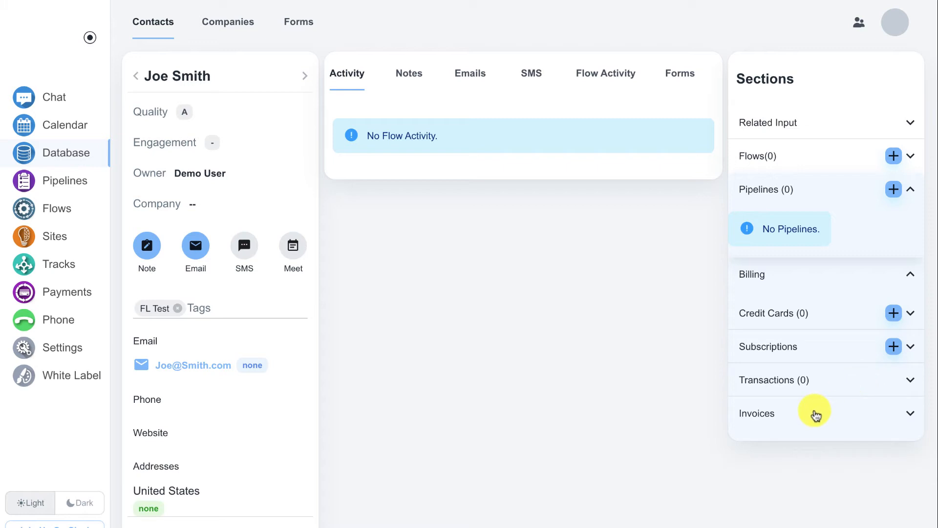
pyautogui.click(814, 414)
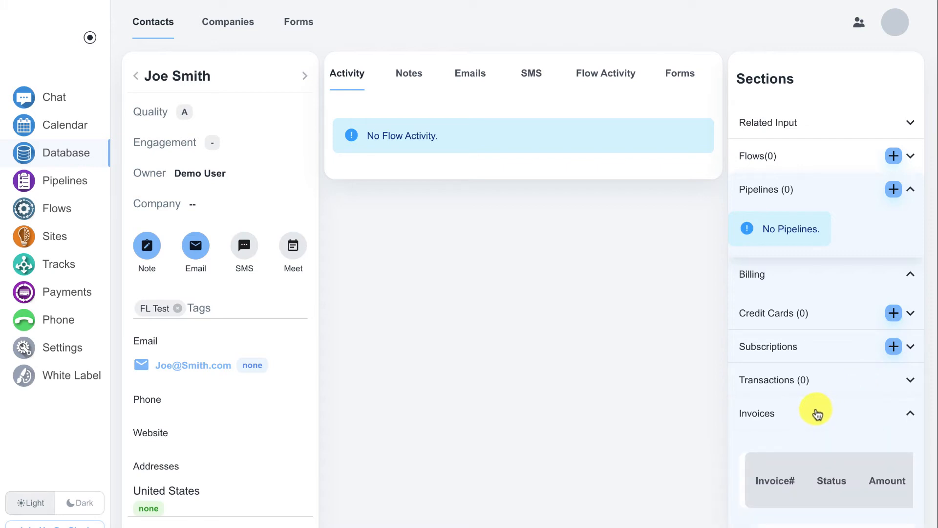
pyautogui.click(817, 414)
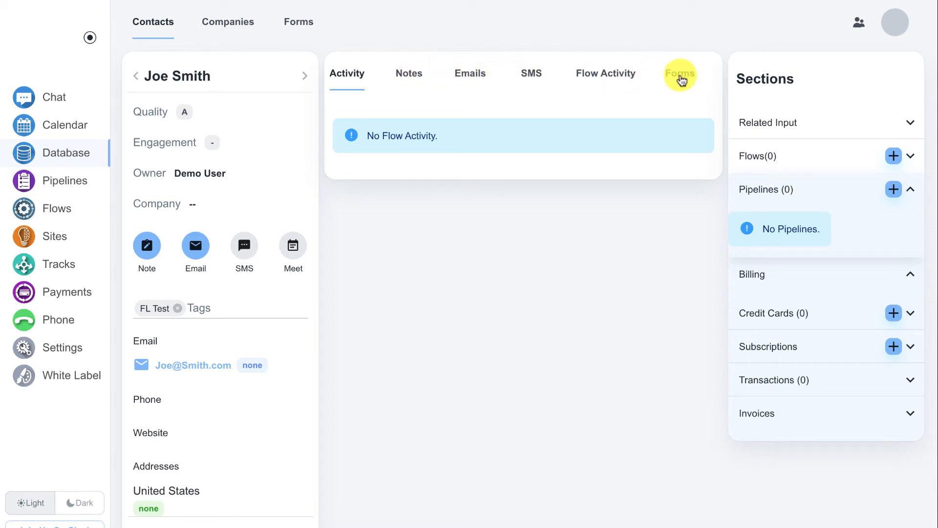
pyautogui.click(615, 78)
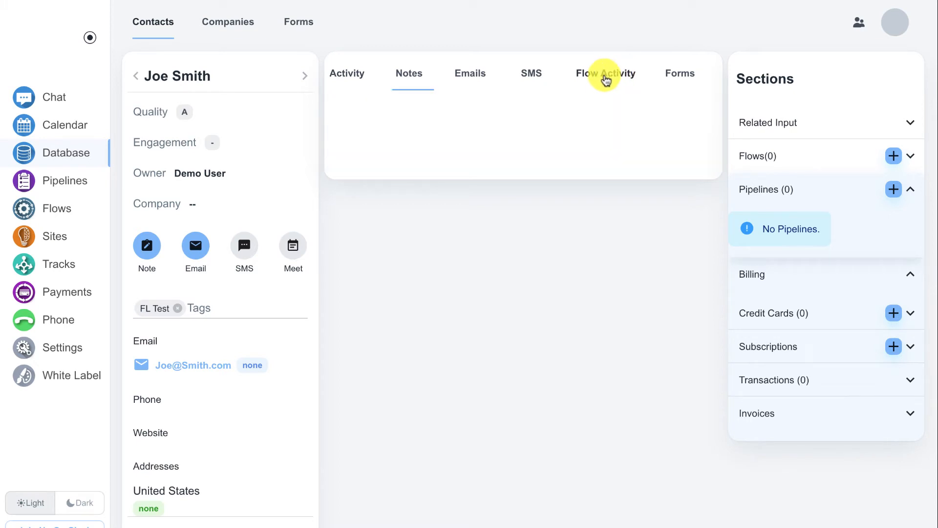
pyautogui.click(360, 78)
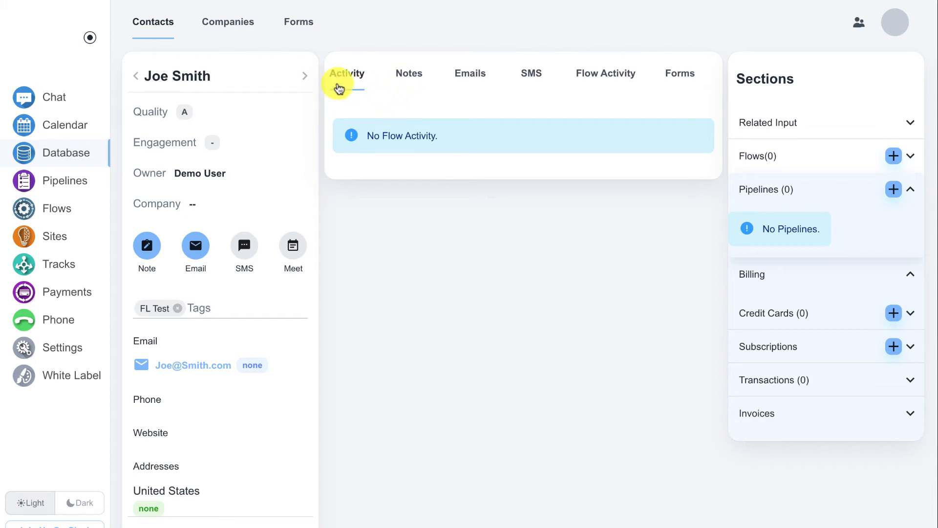
pyautogui.moveTo(156, 74)
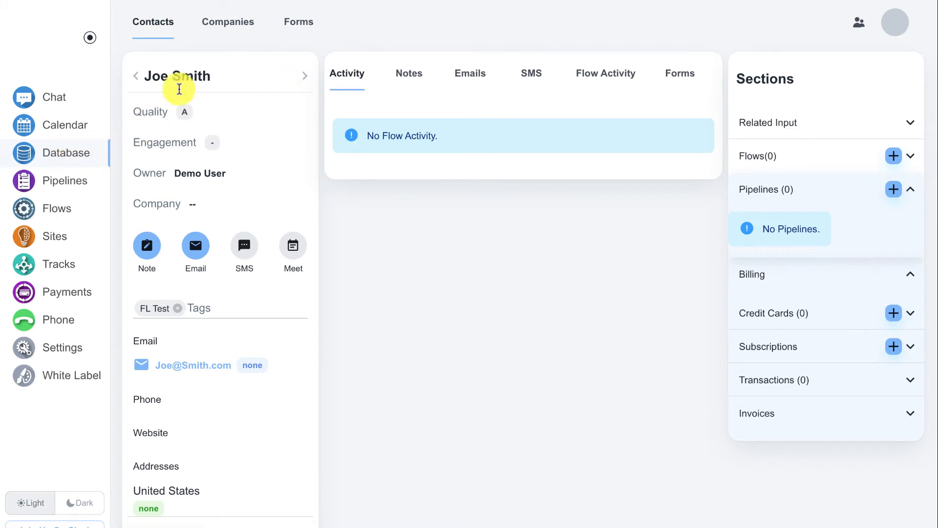
# Step: From the Forms list, create a form to open the builder with its 'Welcome to my form' block
pyautogui.click(294, 23)
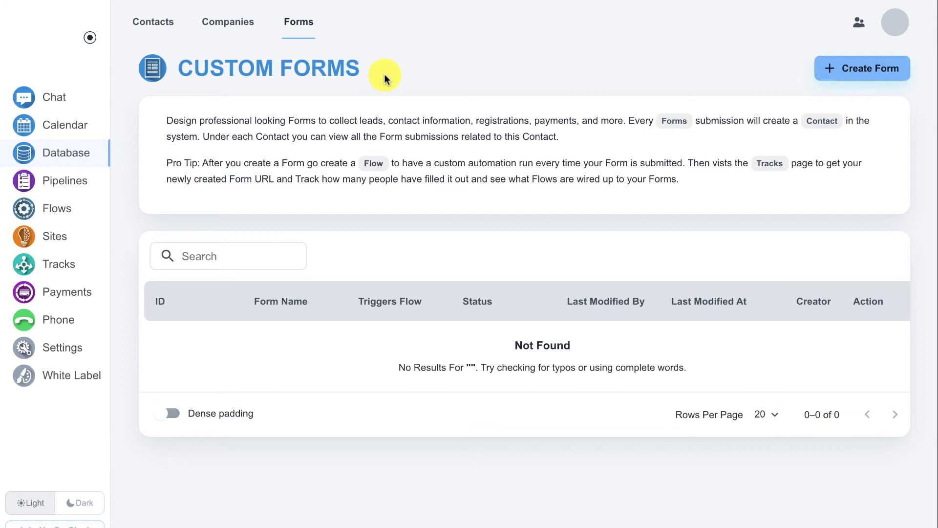
pyautogui.click(859, 70)
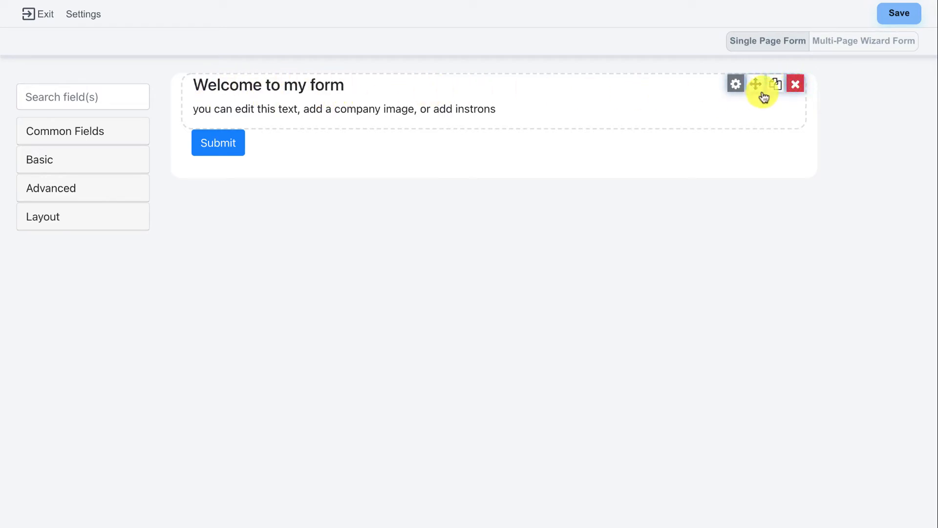
# Step: Change the heading to 'Request more information' and delete the instructional paragraph beneath it
pyautogui.click(737, 86)
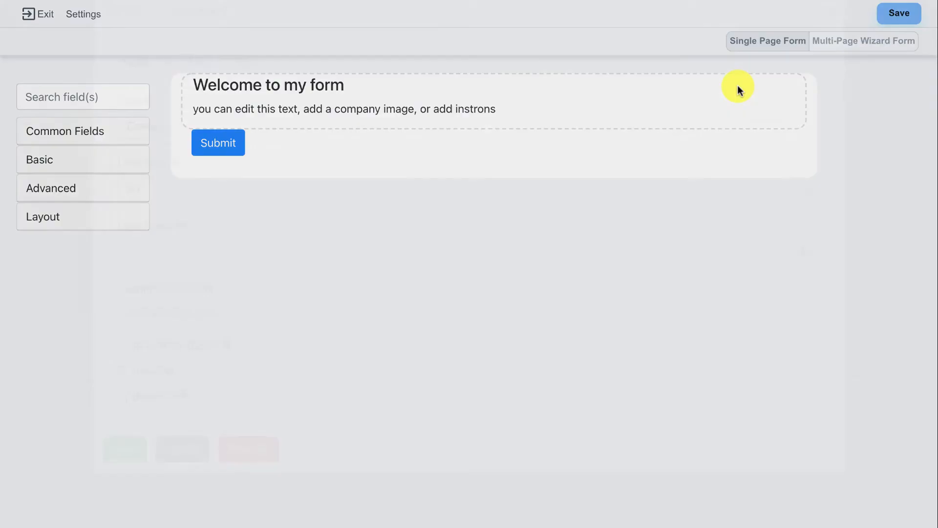
pyautogui.click(306, 120)
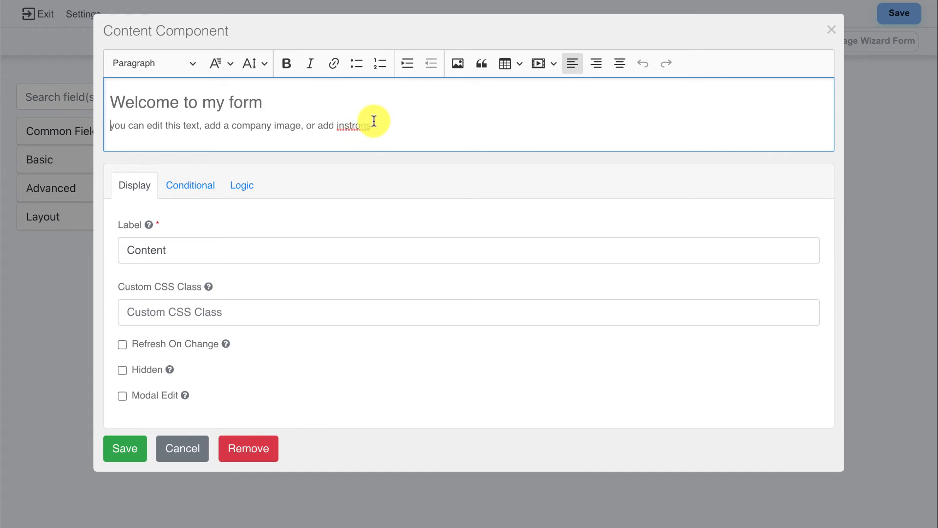
pyautogui.moveTo(276, 98); pyautogui.dragTo(81, 93)
pyautogui.write('Req')
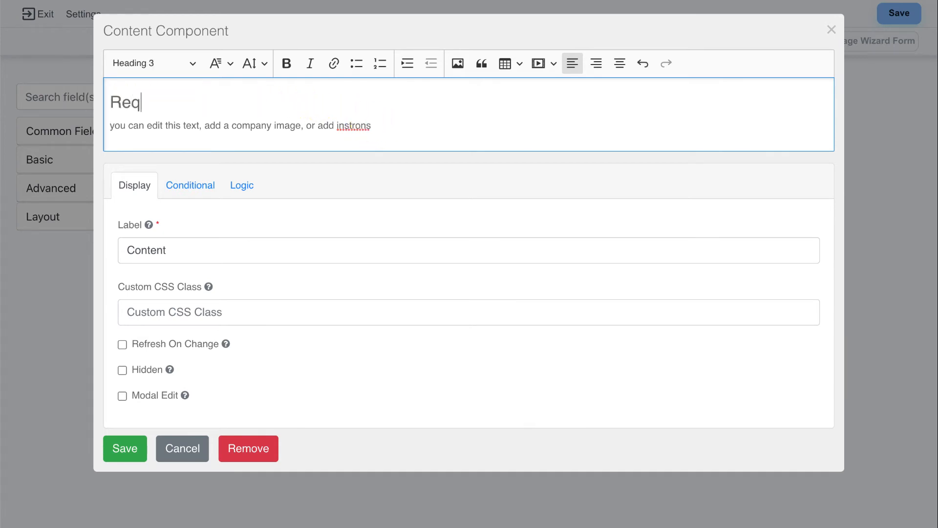
pyautogui.write('uest more information')
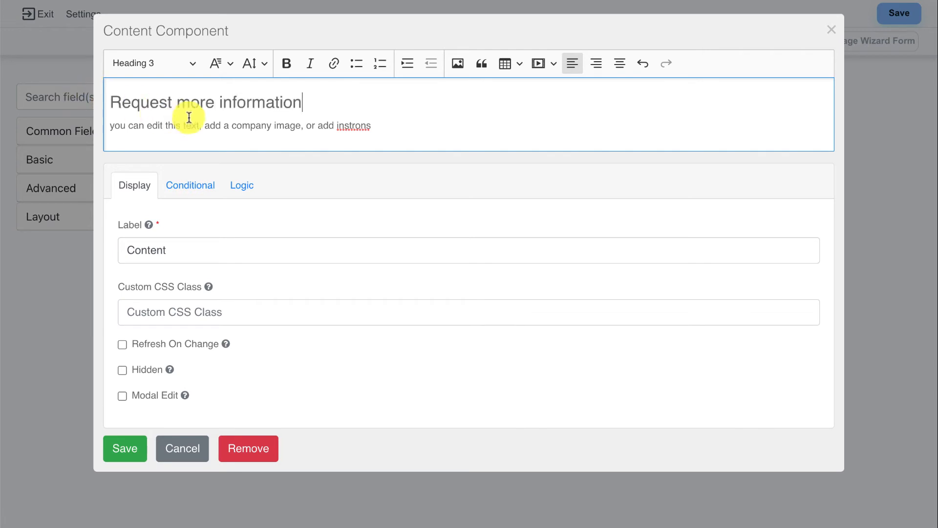
pyautogui.moveTo(400, 128); pyautogui.dragTo(97, 132)
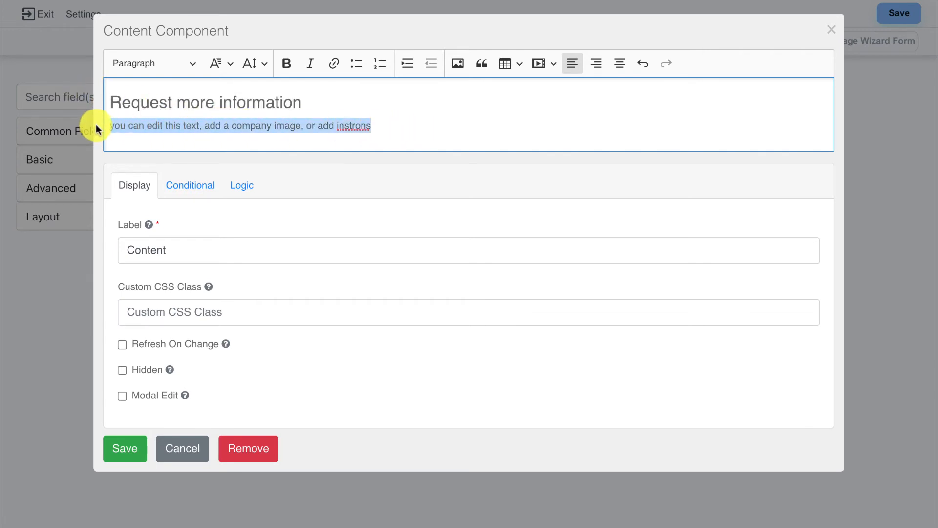
pyautogui.press('BackSpace')
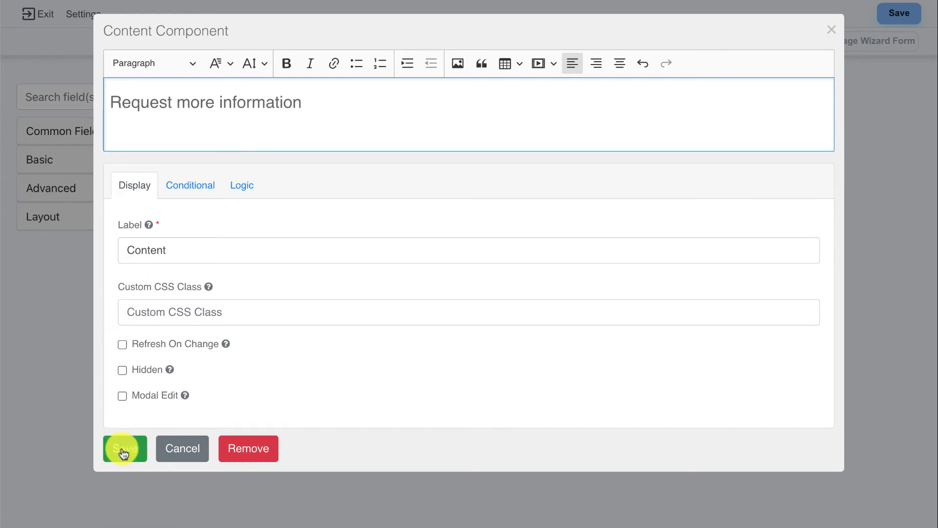
pyautogui.click(123, 447)
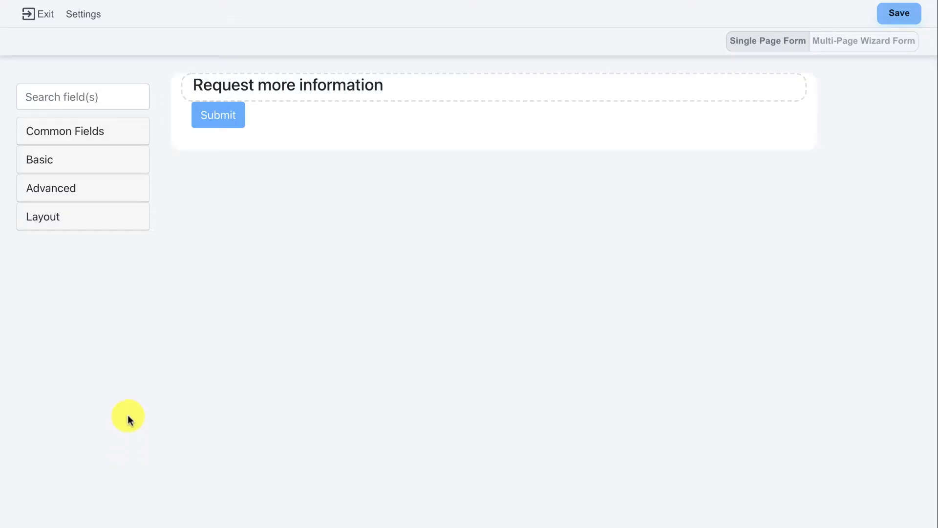
# Step: Add First Name, Last Name, Email and Phone Number fields from Common Fields and save
pyautogui.click(95, 133)
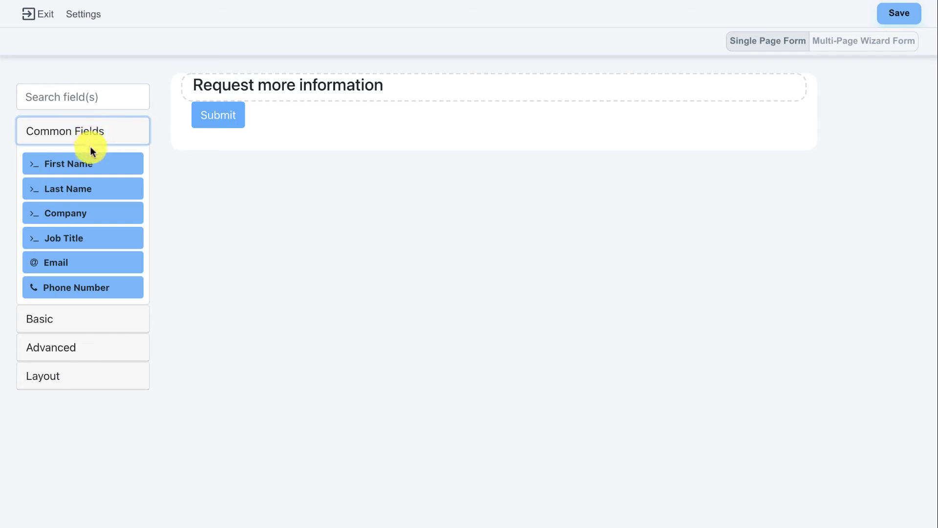
pyautogui.moveTo(88, 162); pyautogui.dragTo(274, 115)
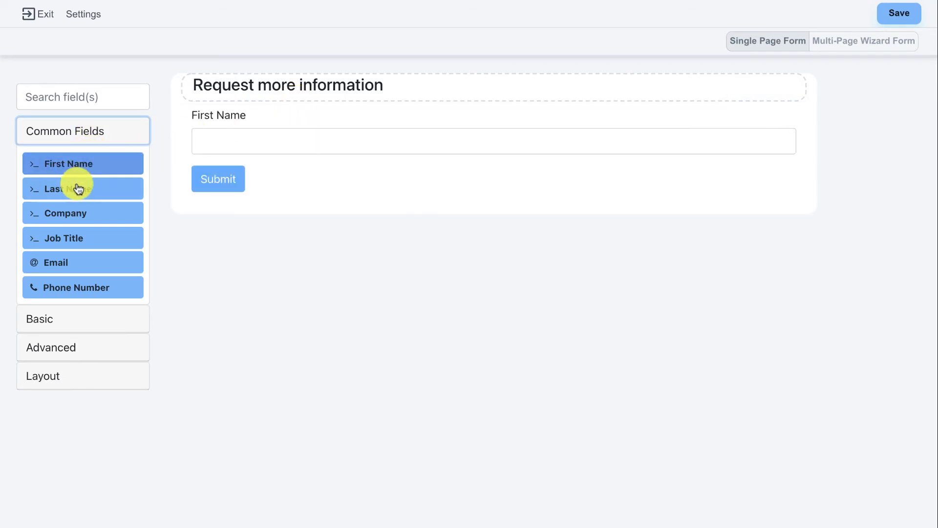
pyautogui.moveTo(75, 188); pyautogui.dragTo(262, 167)
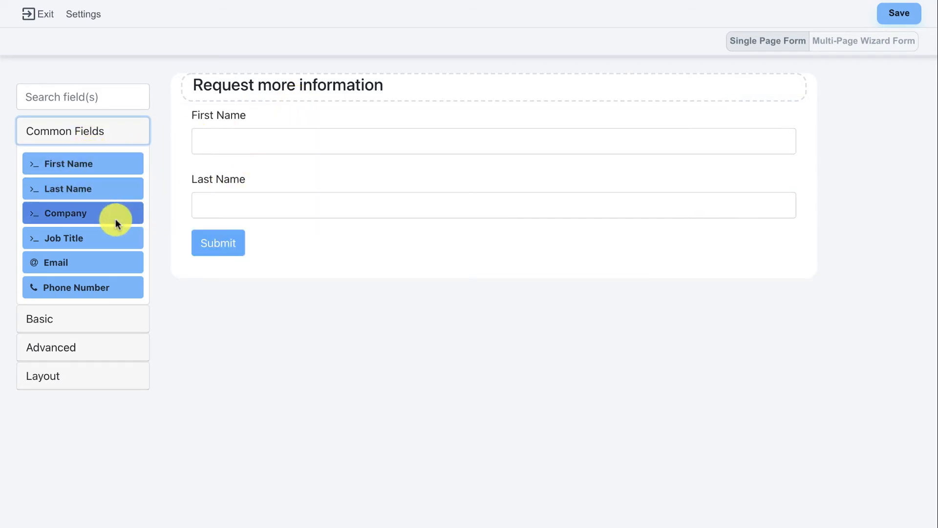
pyautogui.moveTo(80, 264); pyautogui.dragTo(198, 264)
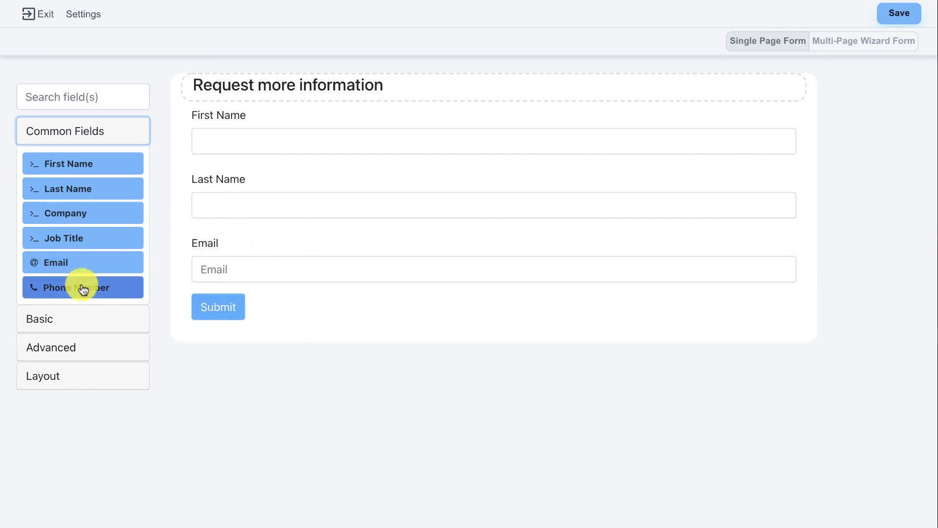
pyautogui.moveTo(80, 287); pyautogui.dragTo(232, 295)
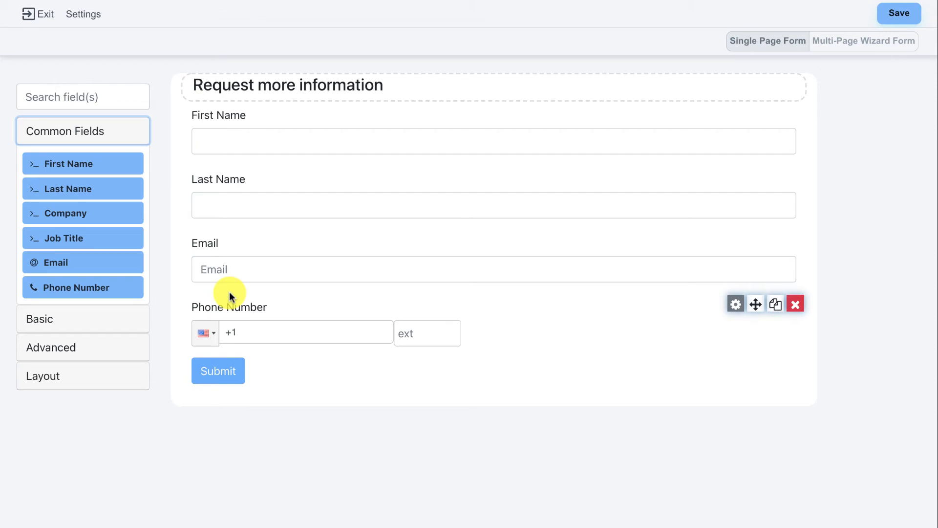
pyautogui.click(903, 15)
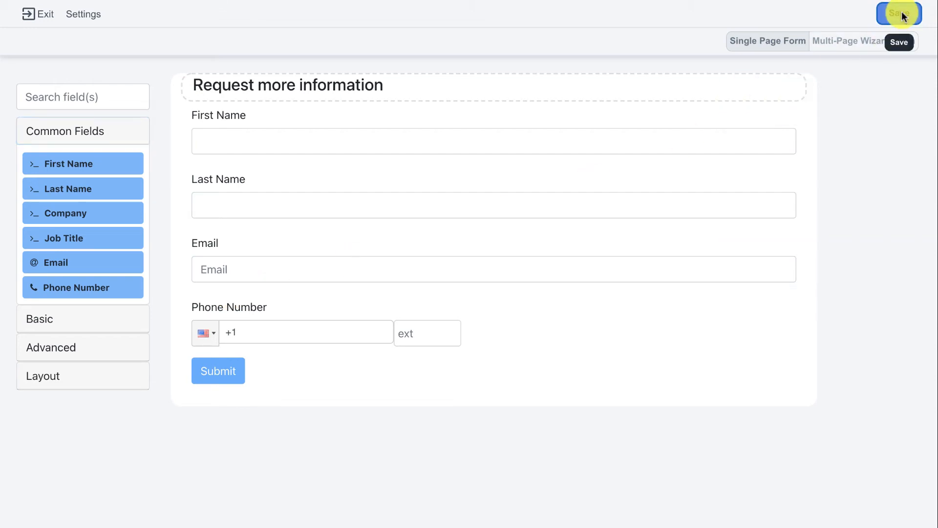
# Step: Create the form under the name 'Request Info Form'
pyautogui.click(423, 247)
pyautogui.moveTo(423, 247); pyautogui.dragTo(245, 254)
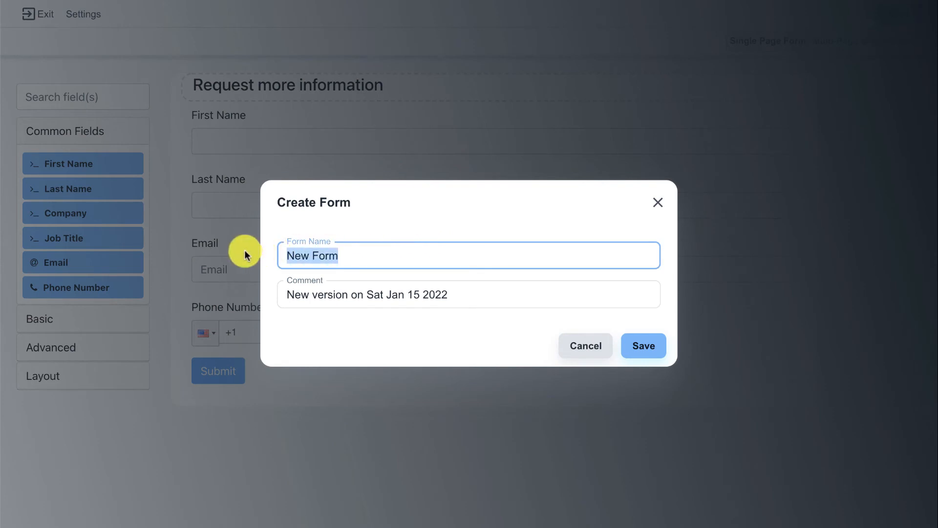
pyautogui.write('Reques')
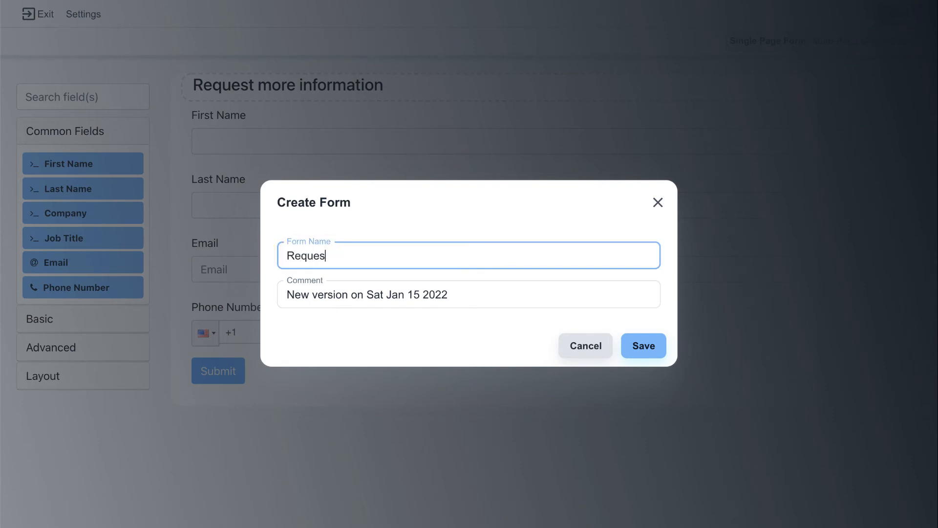
pyautogui.write('t Info Form')
pyautogui.click(629, 342)
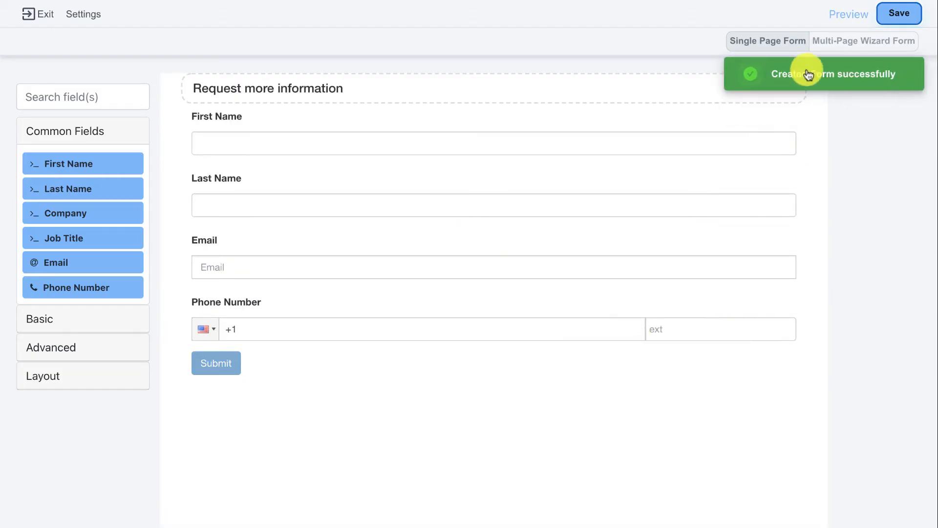
# Step: Preview the form and submit a test entry with first name, last name, email and phone number
pyautogui.click(853, 15)
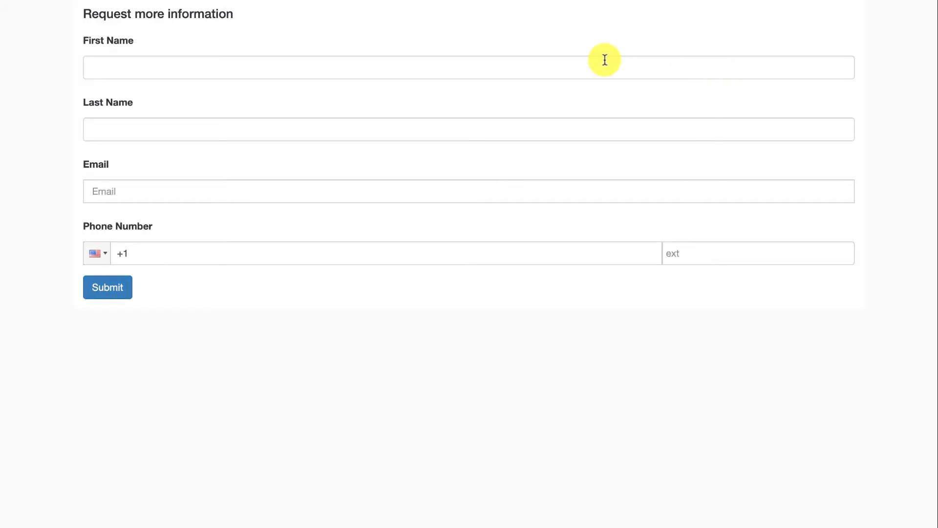
pyautogui.click(403, 66)
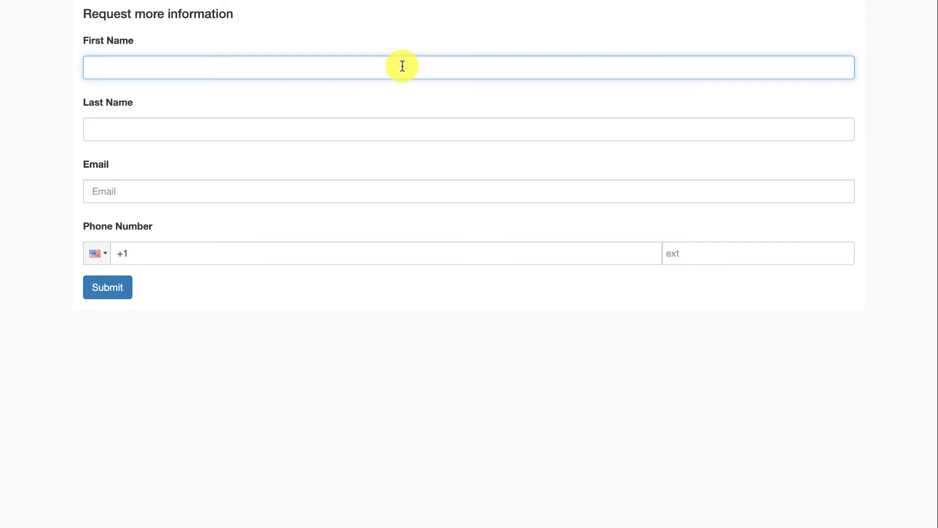
pyautogui.press('Tab')
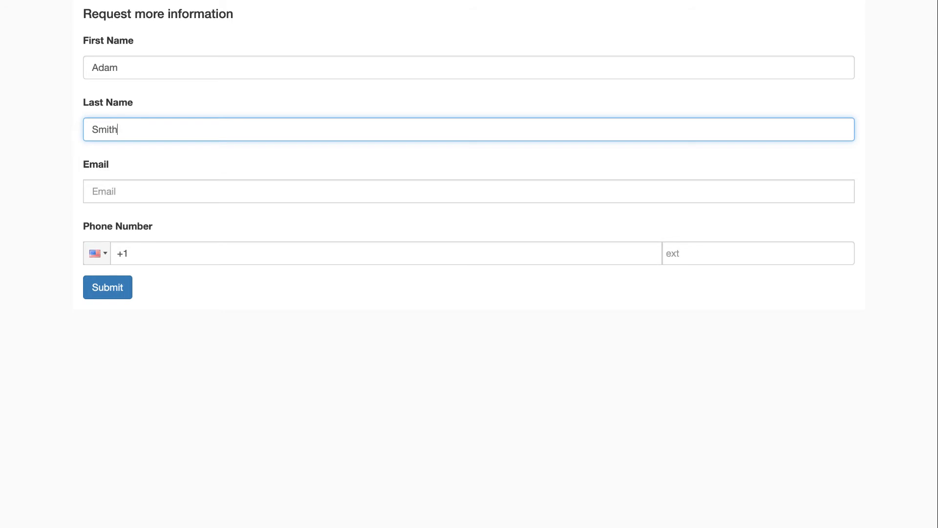
pyautogui.press('Tab')
pyautogui.write('me@me.c')
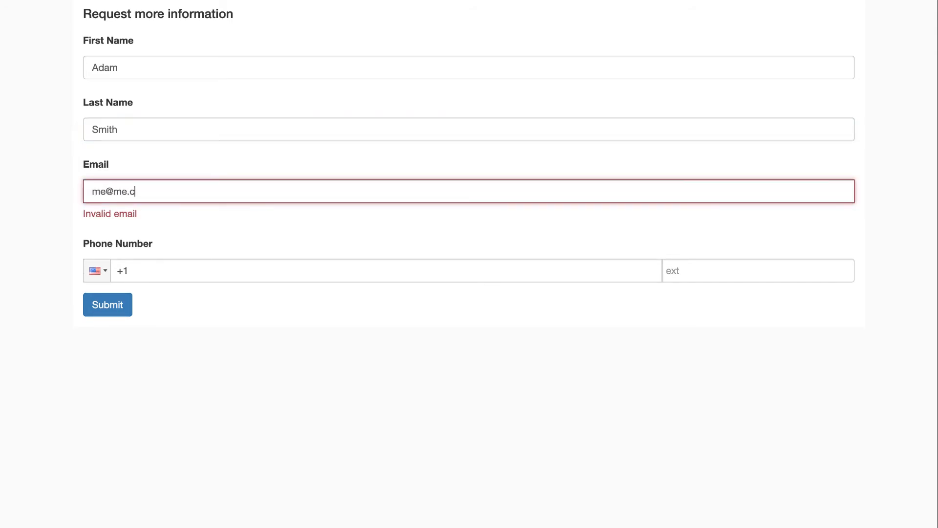
pyautogui.write('om')
pyautogui.press('Tab')
pyautogui.write('555) 1')
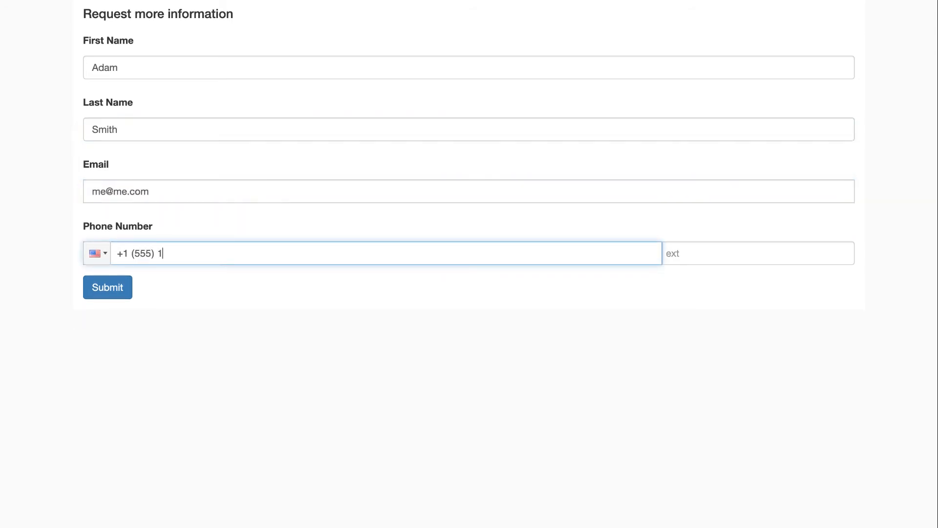
pyautogui.write('11-2222')
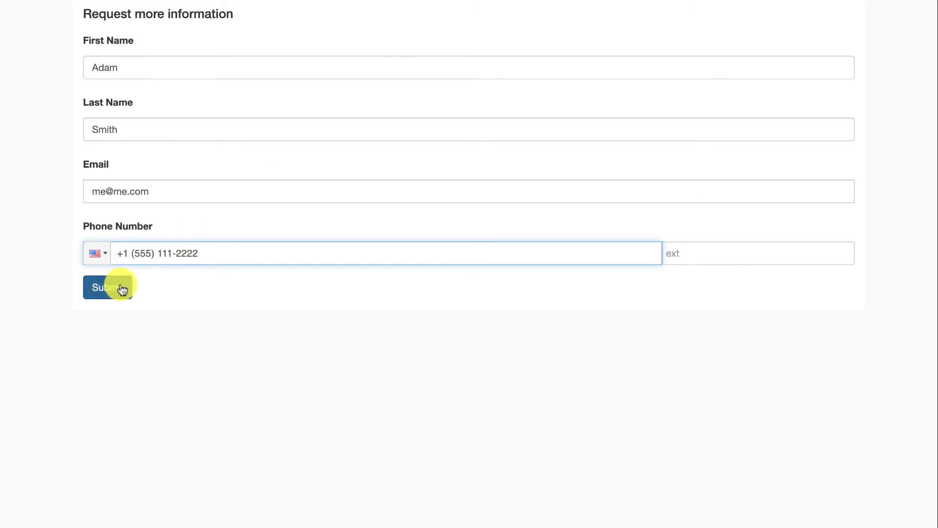
pyautogui.click(125, 288)
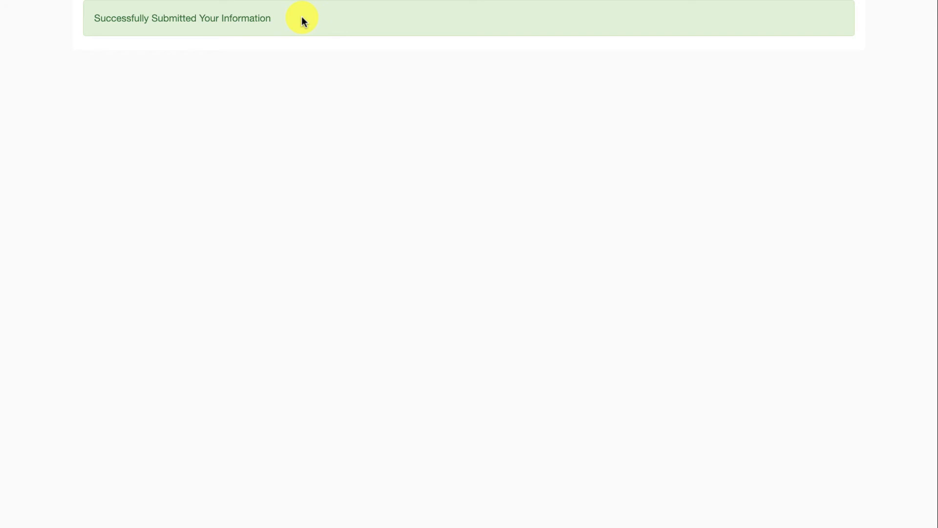
# Step: Highlight the 'Successfully Submitted Your Information' confirmation text, then bring up the form Settings
pyautogui.moveTo(298, 16); pyautogui.dragTo(88, 22)
pyautogui.click(94, 21)
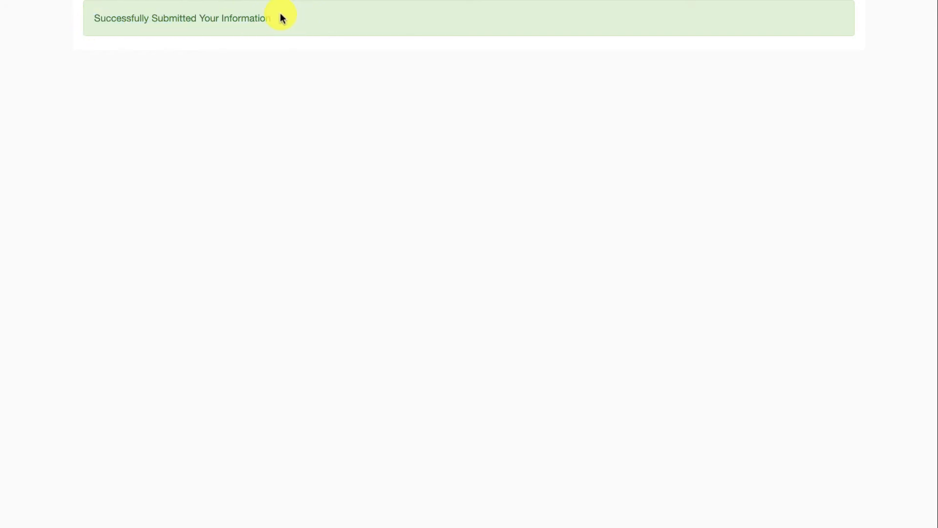
pyautogui.moveTo(281, 16); pyautogui.dragTo(91, 22)
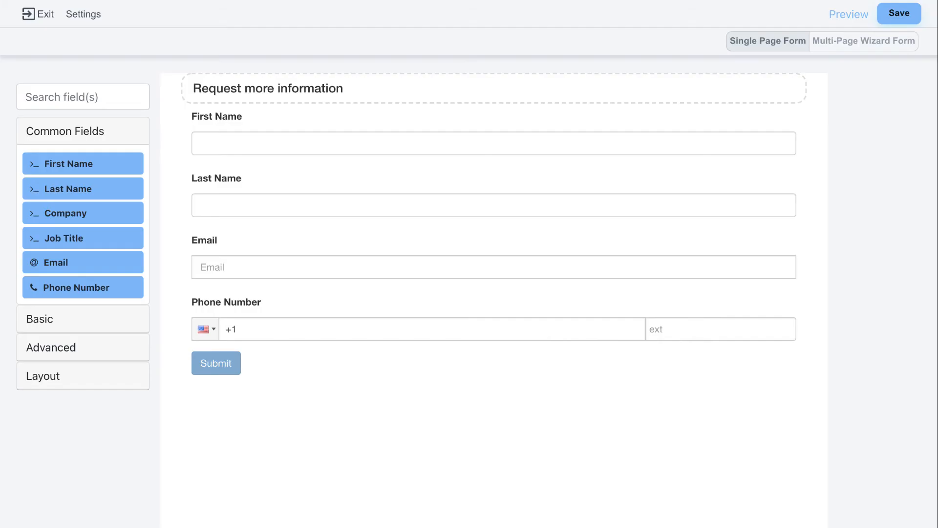
pyautogui.click(79, 16)
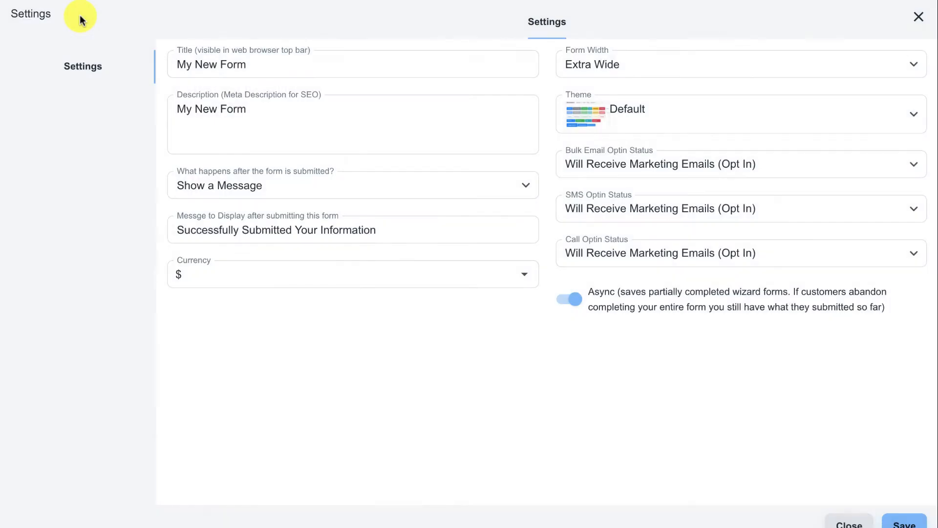
# Step: Review the title, description and message text, keeping 'Show a Message' as the after-submission action
pyautogui.moveTo(170, 62); pyautogui.dragTo(223, 61)
pyautogui.click(268, 119)
pyautogui.hotkey('ctrl', 'a')
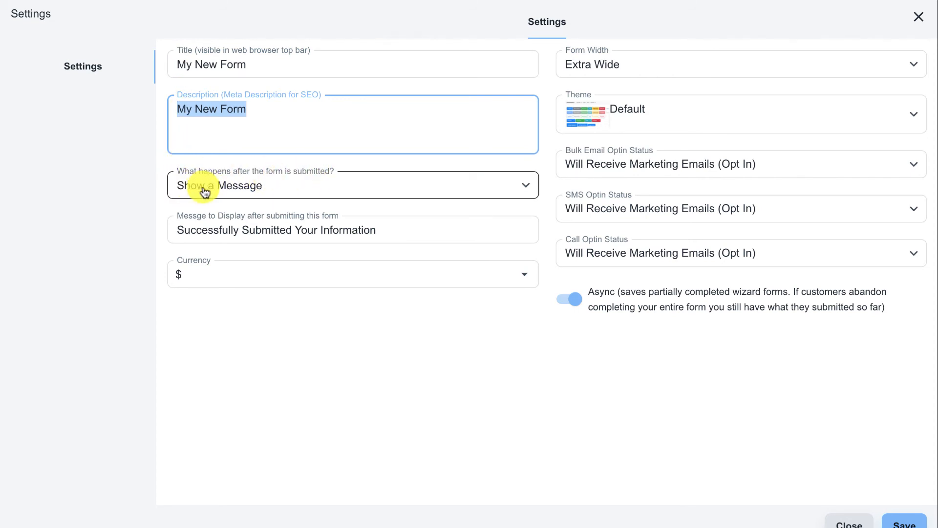
pyautogui.moveTo(388, 230); pyautogui.dragTo(168, 233)
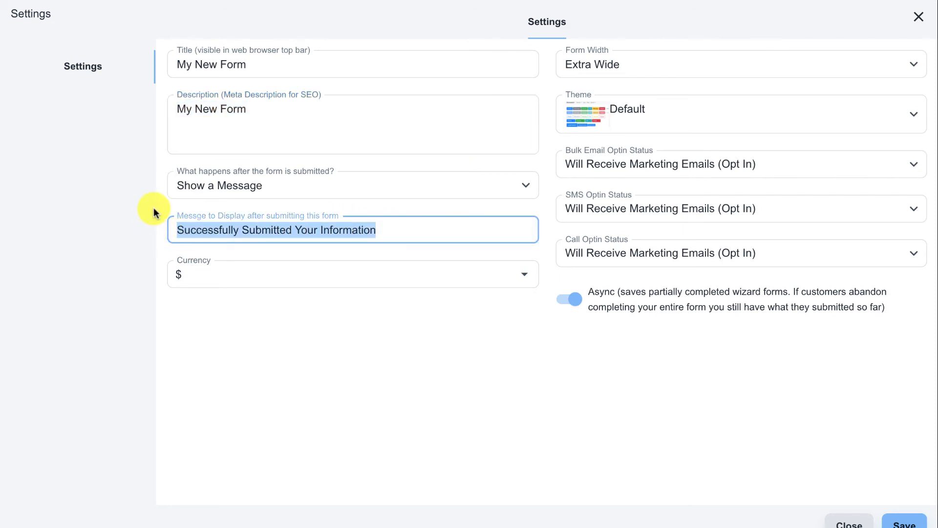
pyautogui.click(153, 212)
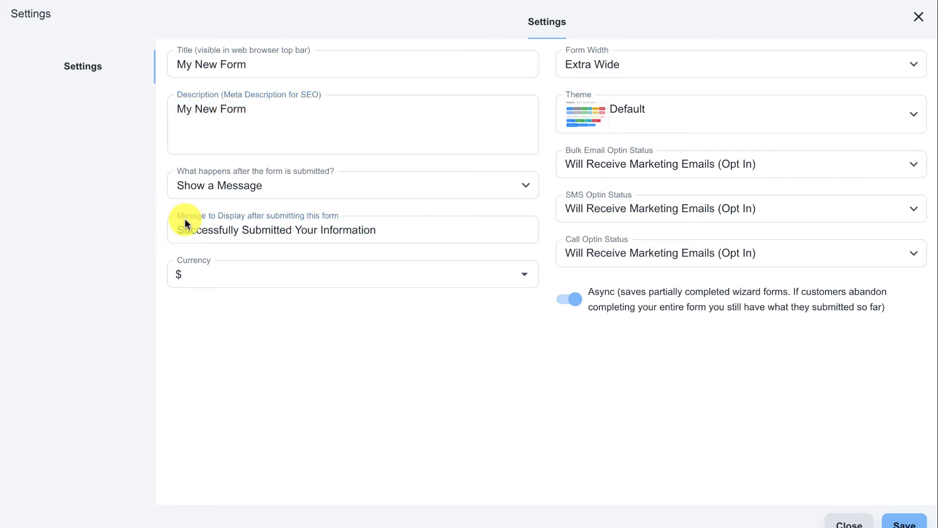
pyautogui.click(203, 196)
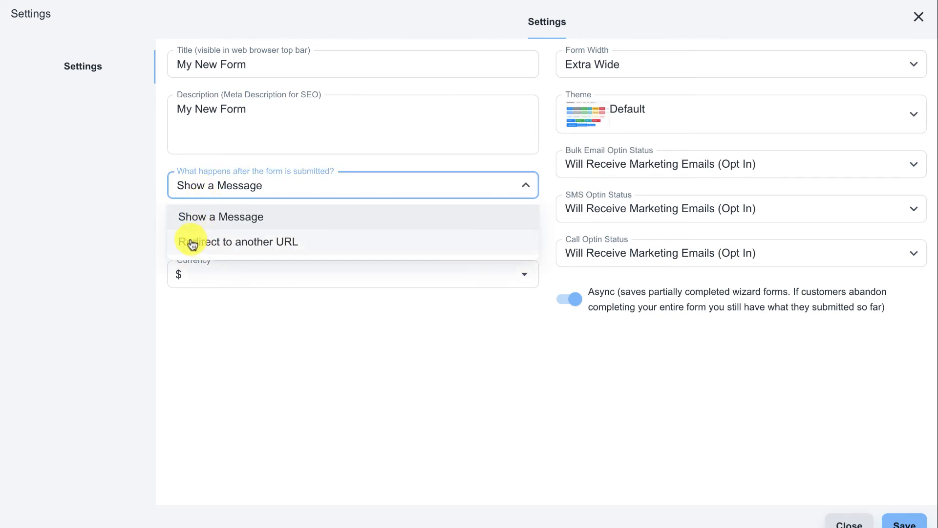
pyautogui.click(142, 223)
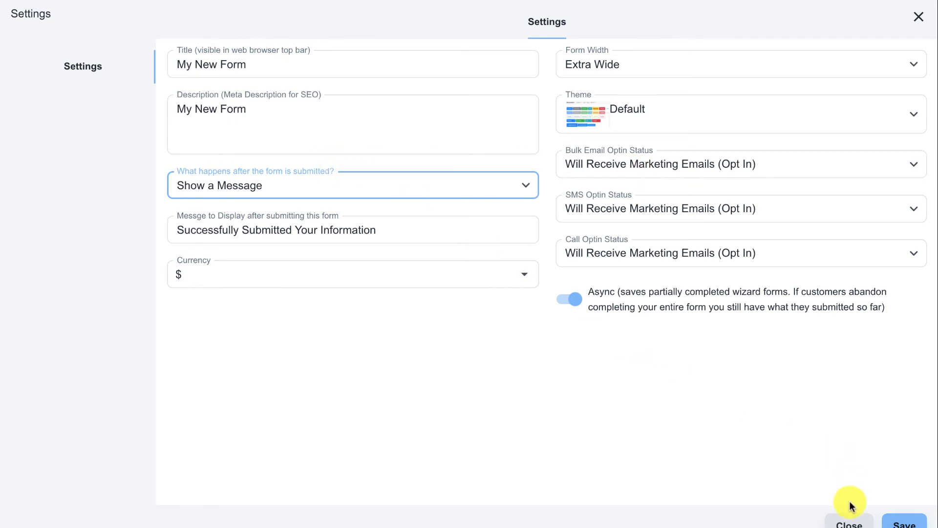
# Step: Leave the form builder and open the new contact, noting it was created from 'Request Info Form'
pyautogui.click(849, 519)
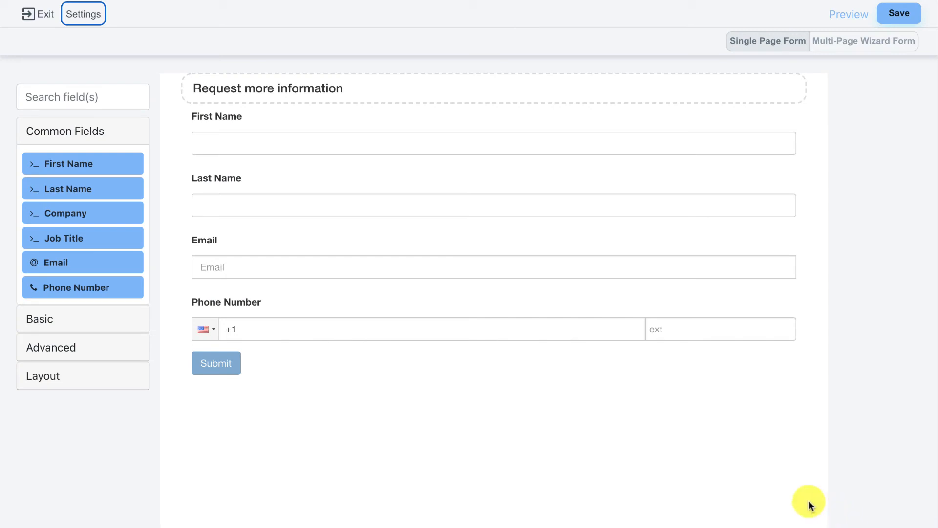
pyautogui.click(39, 19)
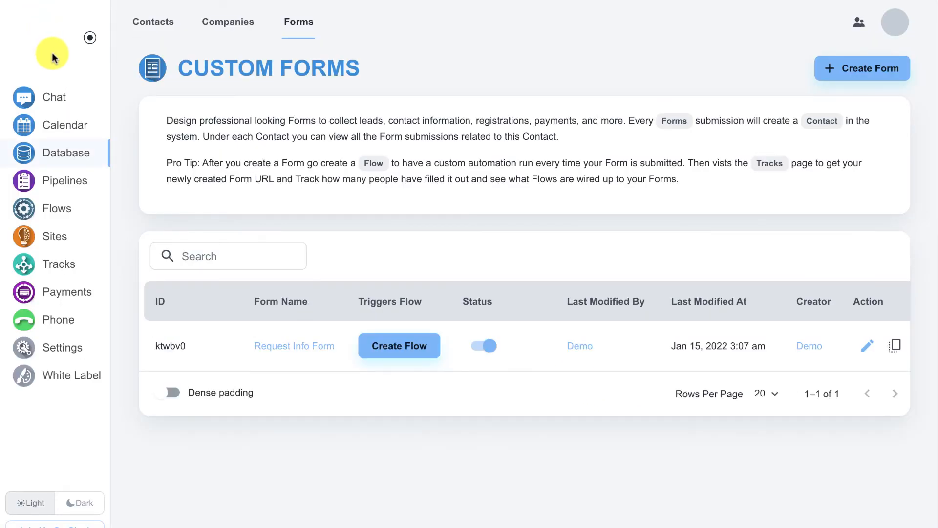
pyautogui.click(147, 25)
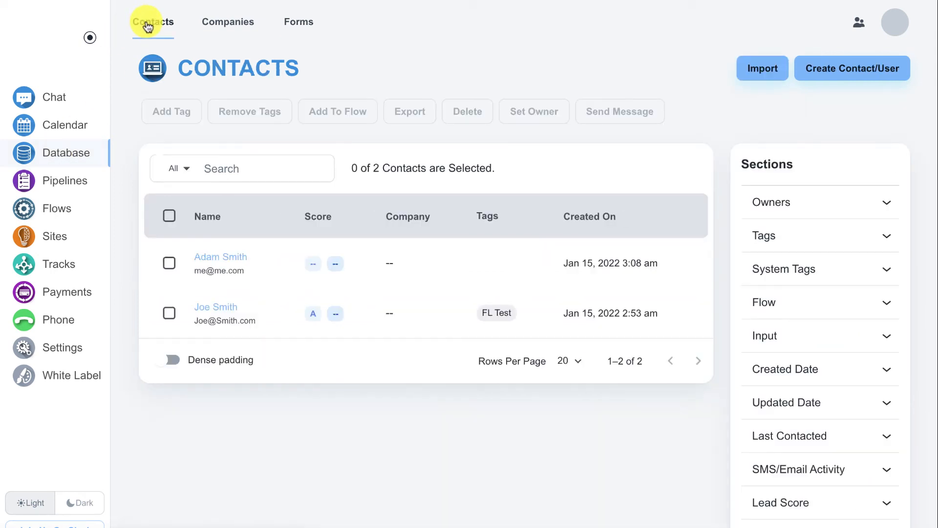
pyautogui.click(235, 263)
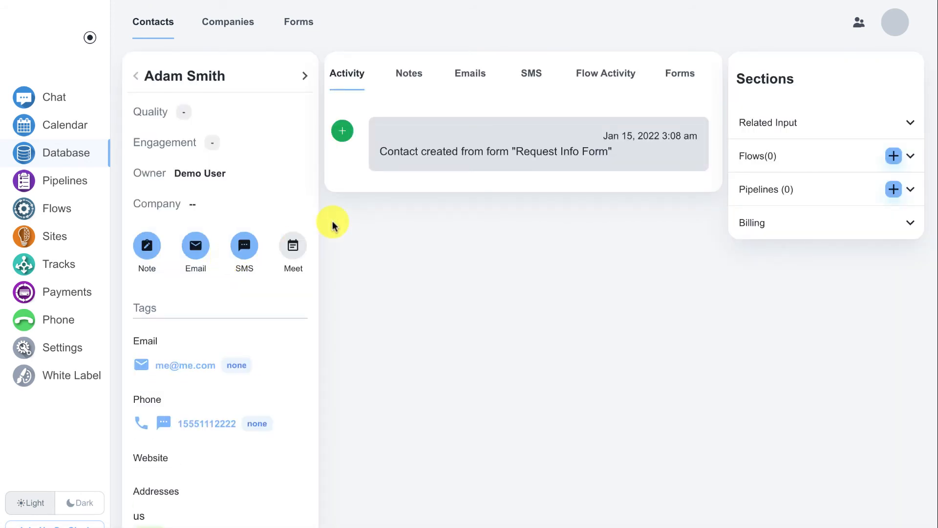
pyautogui.moveTo(380, 151); pyautogui.dragTo(626, 156)
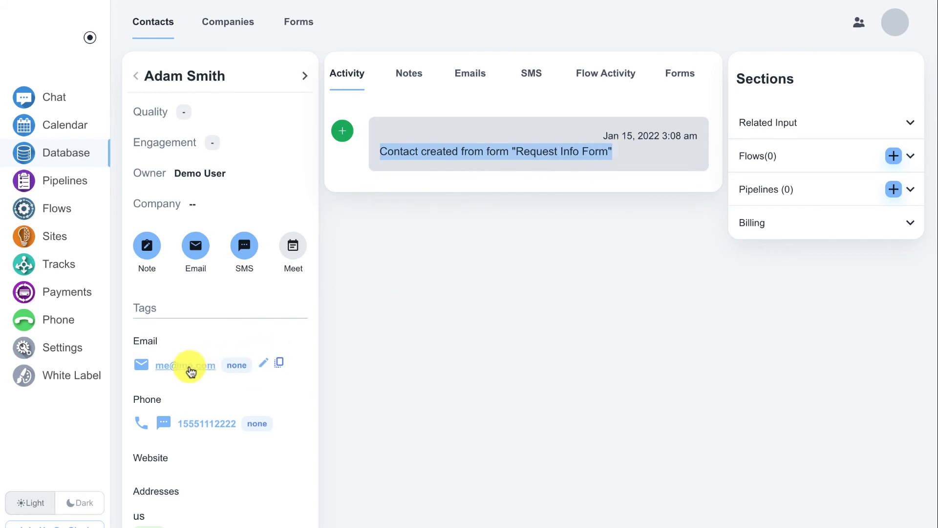
pyautogui.moveTo(210, 428)
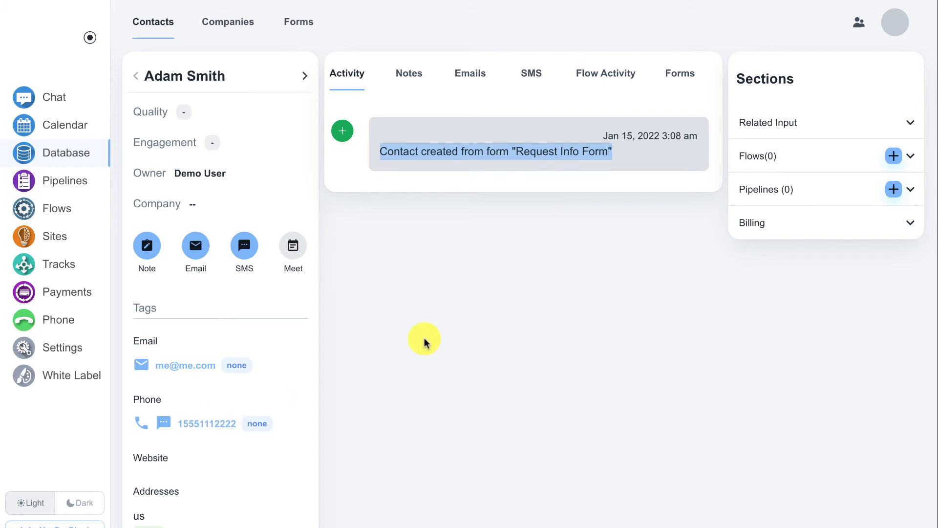
pyautogui.click(672, 75)
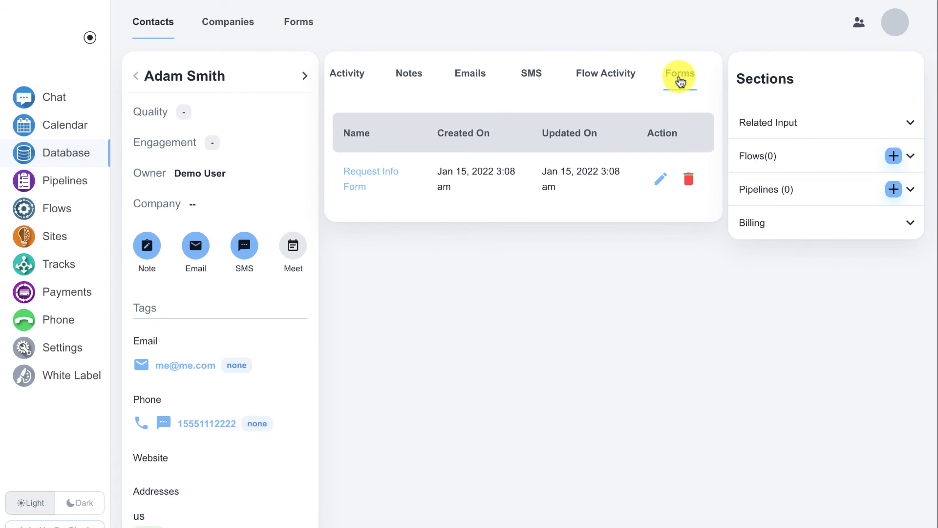
pyautogui.click(659, 188)
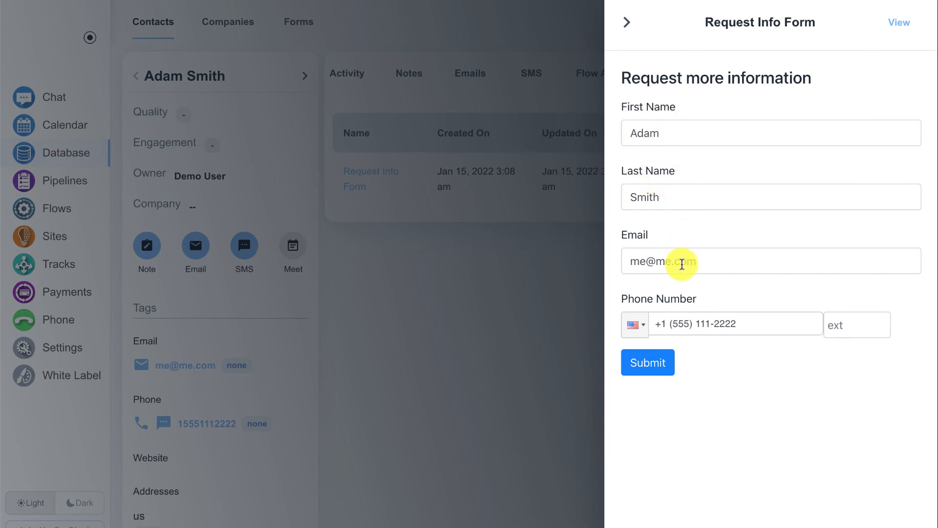
pyautogui.click(627, 22)
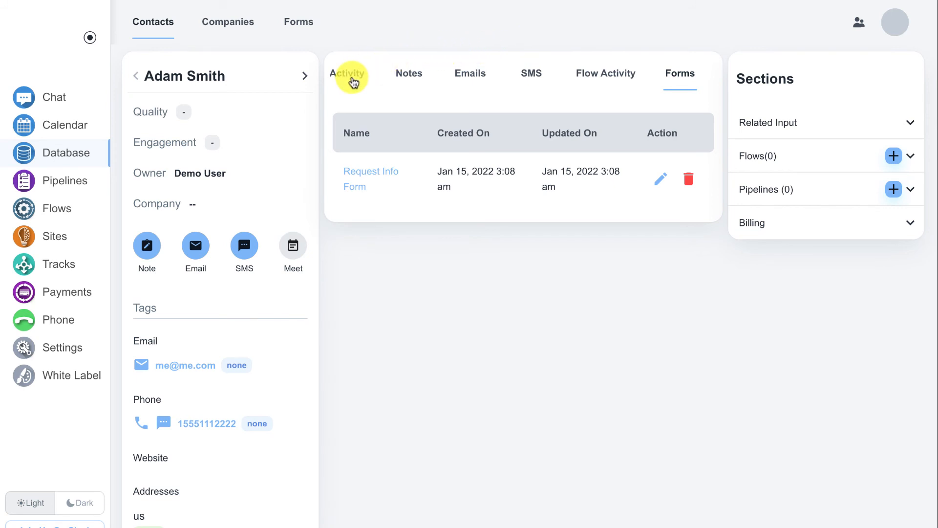
pyautogui.click(353, 84)
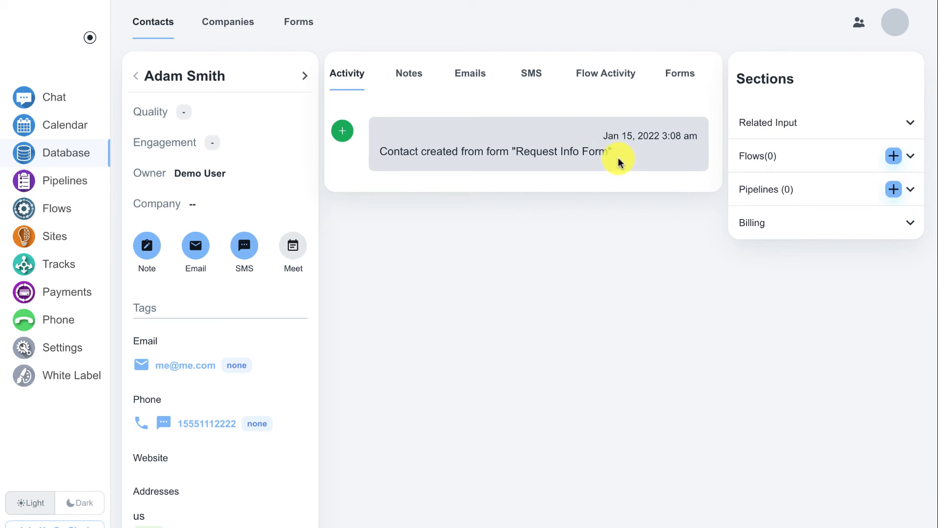
# Step: Copy the 'Request Info Form input' track's embed code from its integration instructions
pyautogui.click(72, 269)
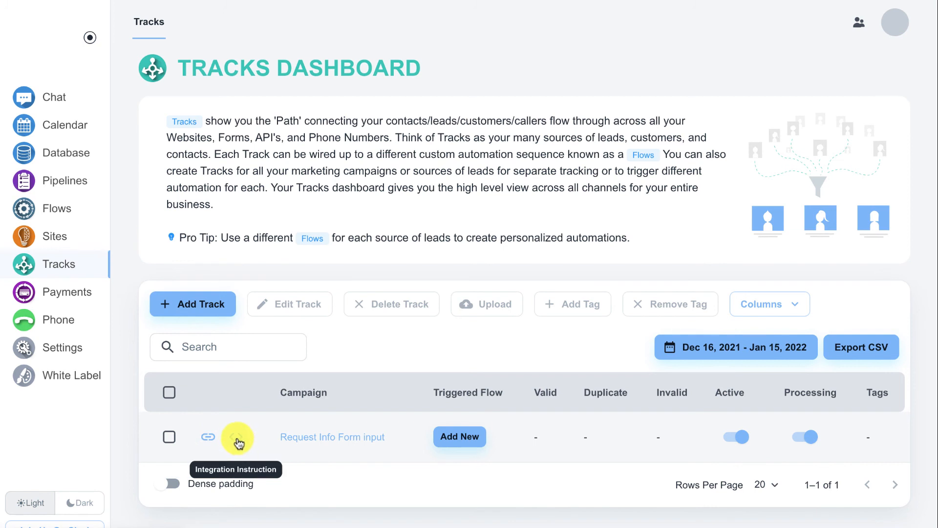
pyautogui.click(237, 439)
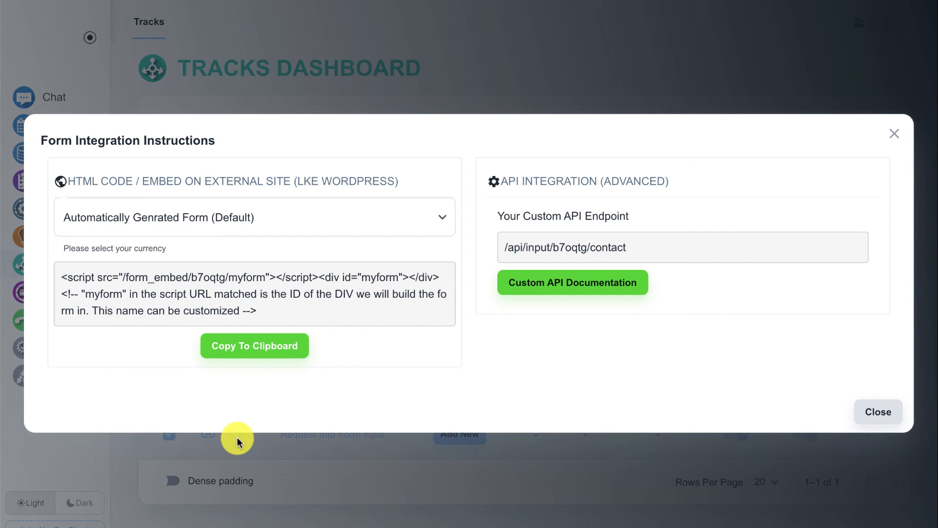
pyautogui.click(261, 350)
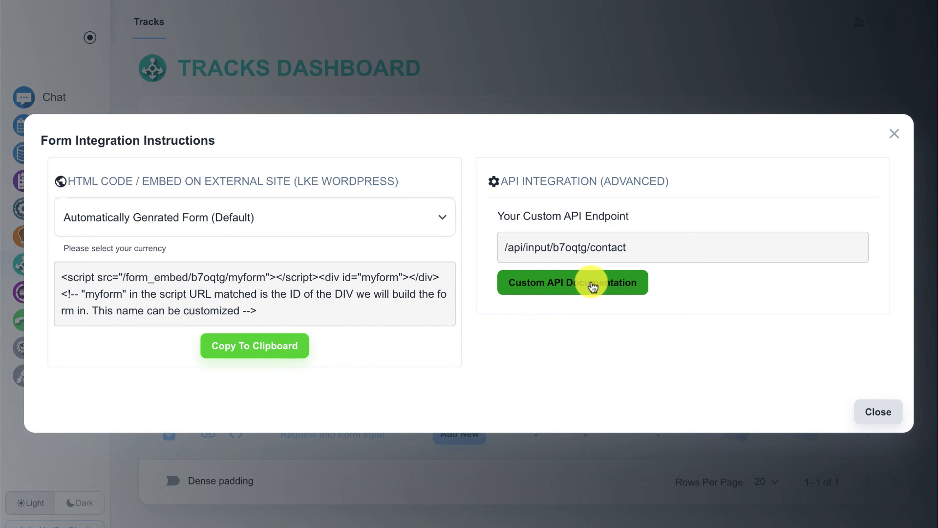
pyautogui.click(880, 413)
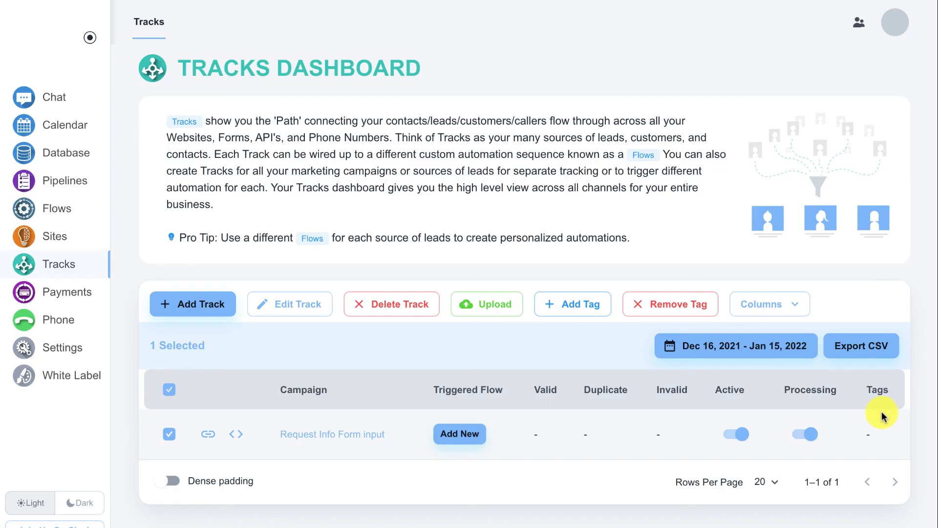
# Step: Open the Request Info Form track's API permissions, leaving contact Create enabled
pyautogui.click(275, 308)
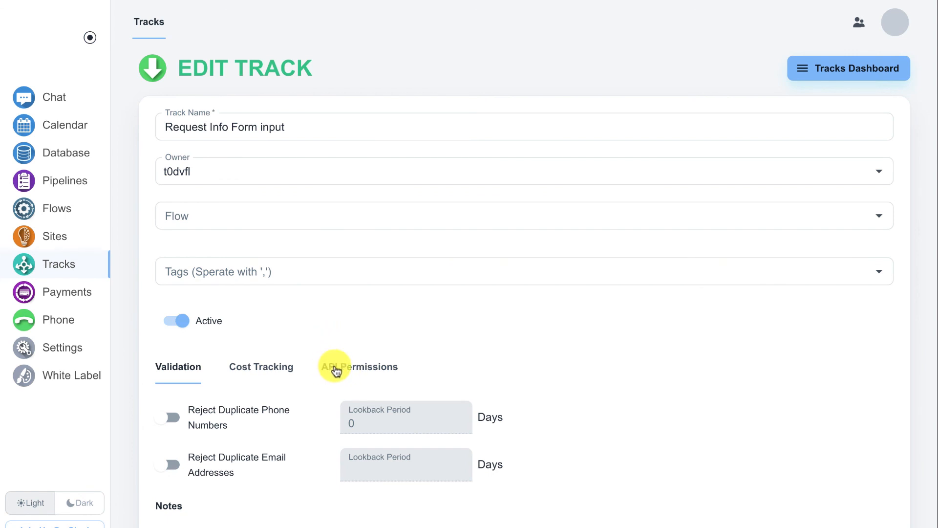
pyautogui.click(336, 370)
pyautogui.scroll(-3, 338, 368)
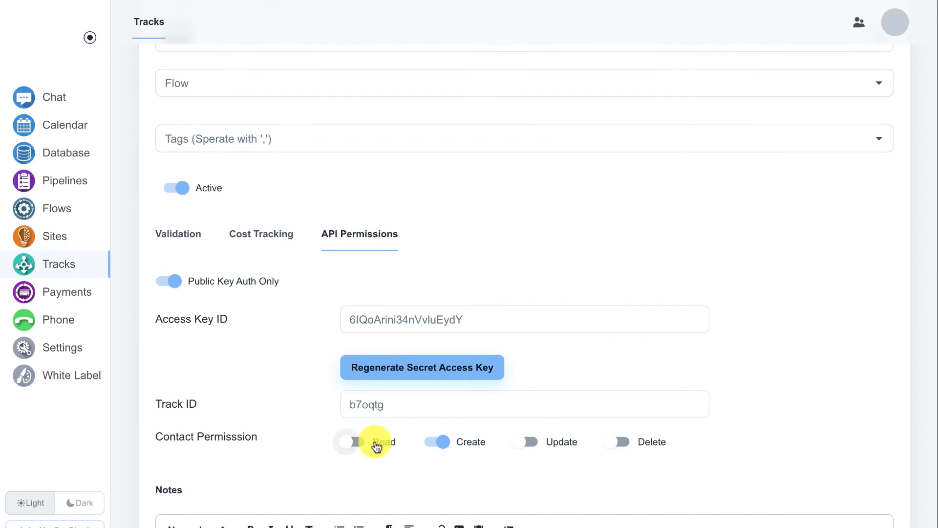
pyautogui.click(438, 451)
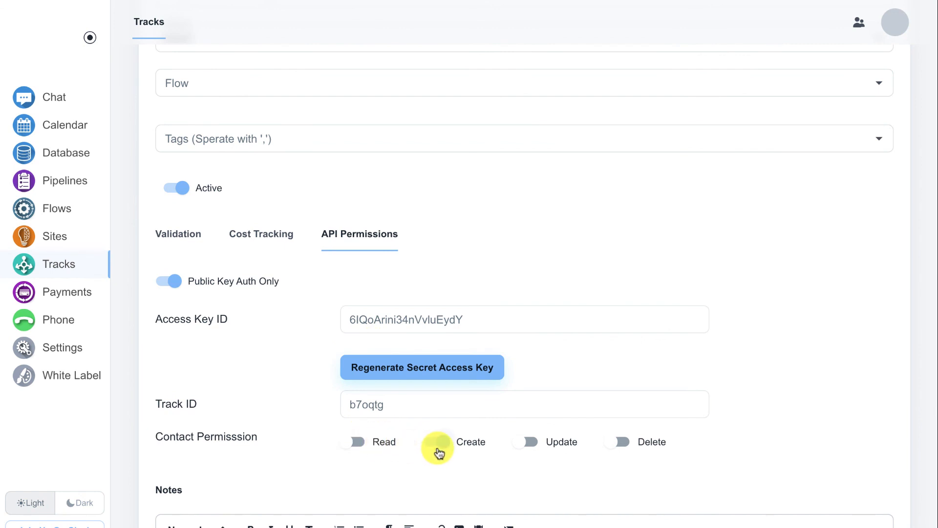
pyautogui.click(443, 442)
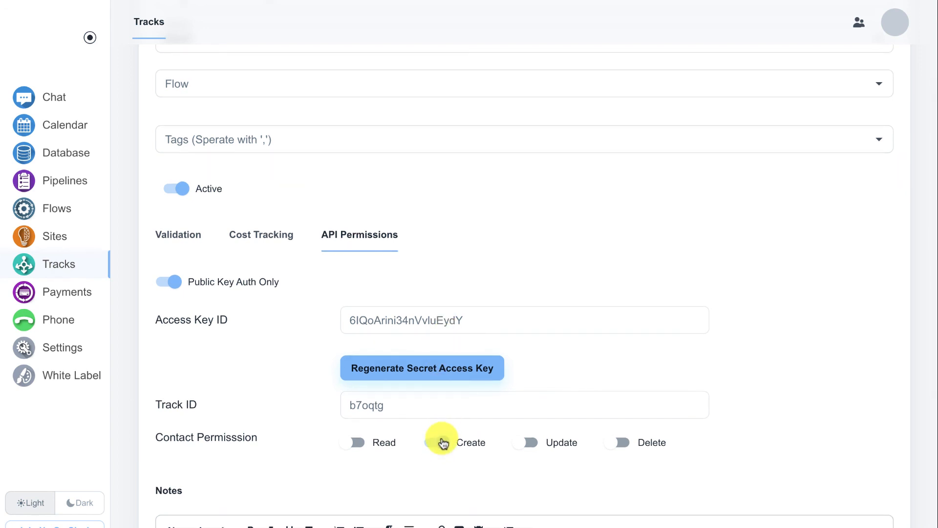
pyautogui.click(443, 443)
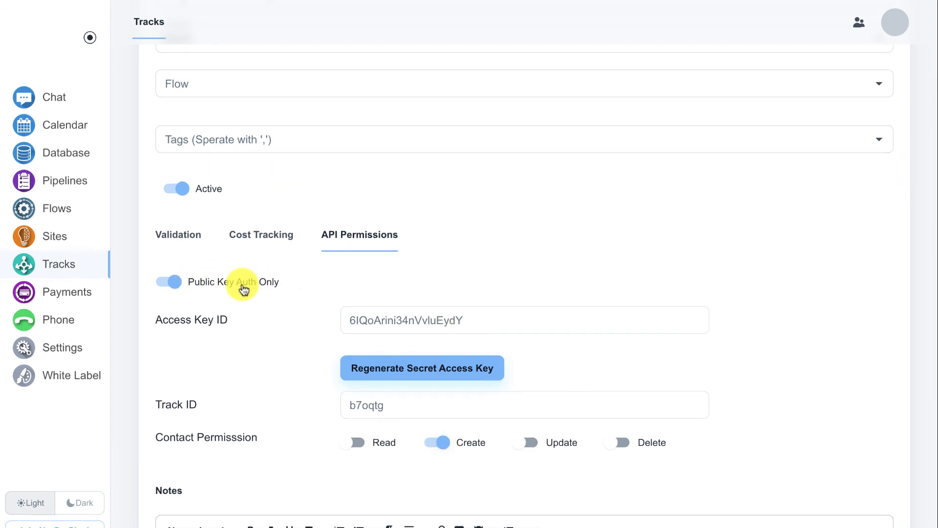
# Step: Switch off Public Key Auth Only, then go back through Tracks Dashboard to Database Contacts
pyautogui.click(527, 445)
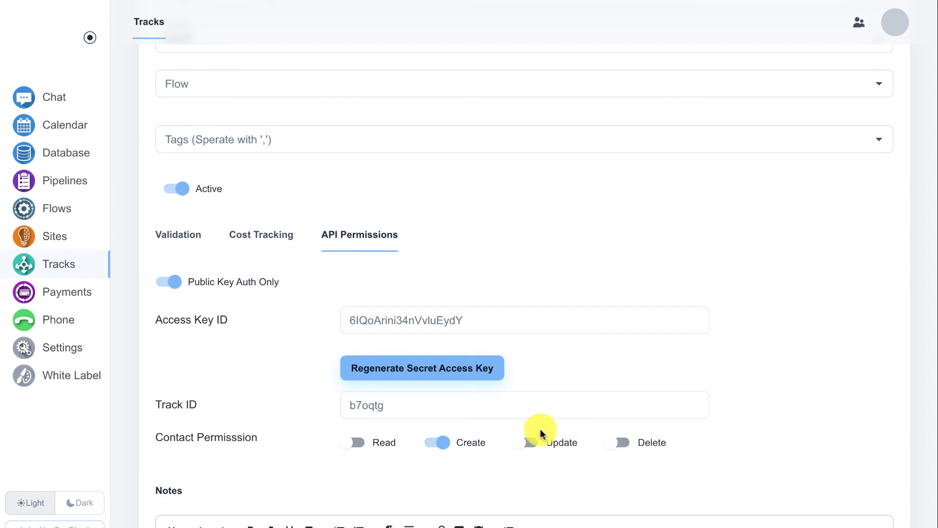
pyautogui.click(166, 283)
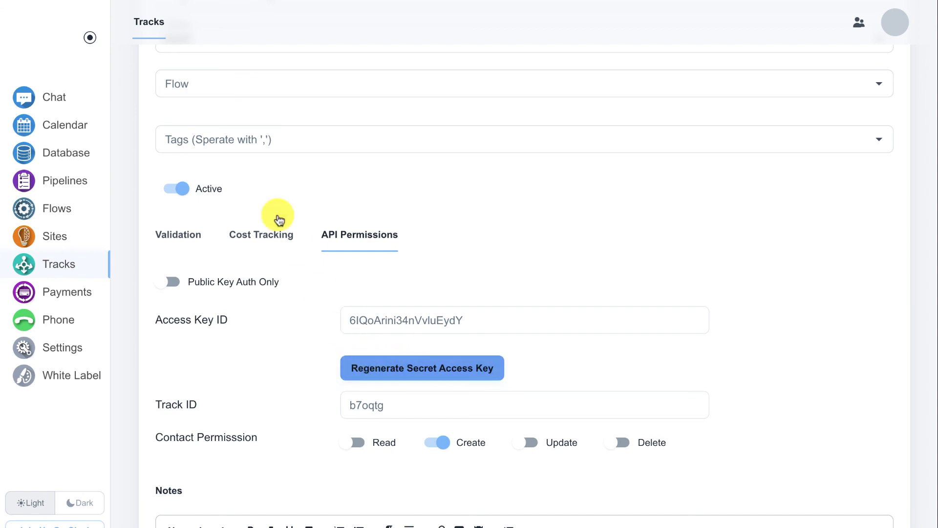
pyautogui.click(149, 21)
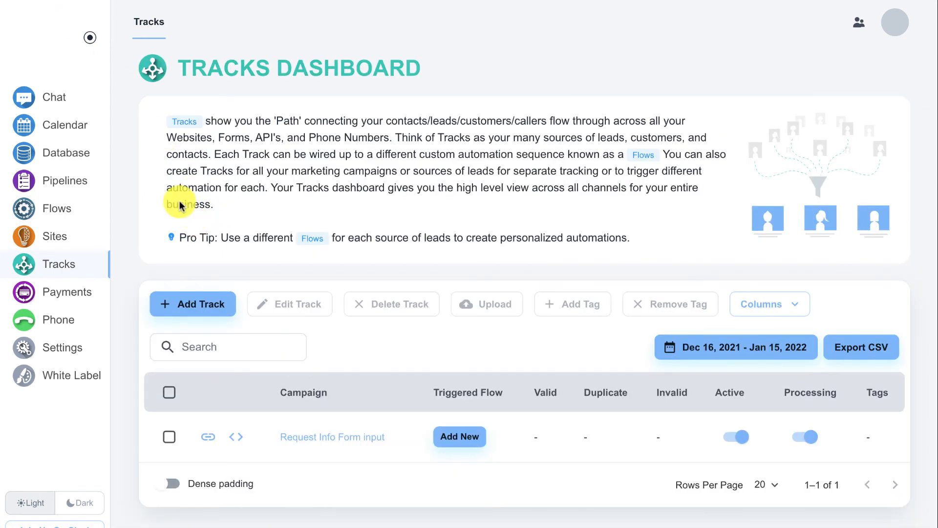
pyautogui.click(78, 153)
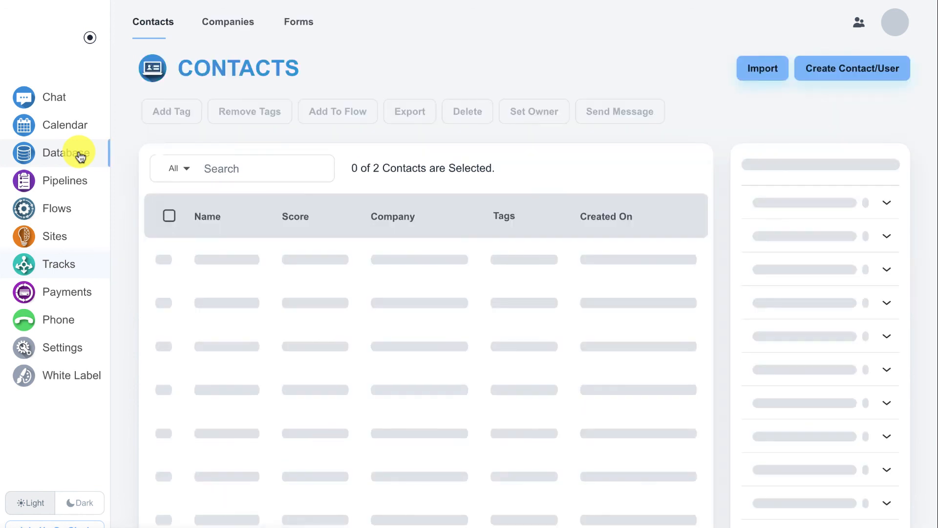